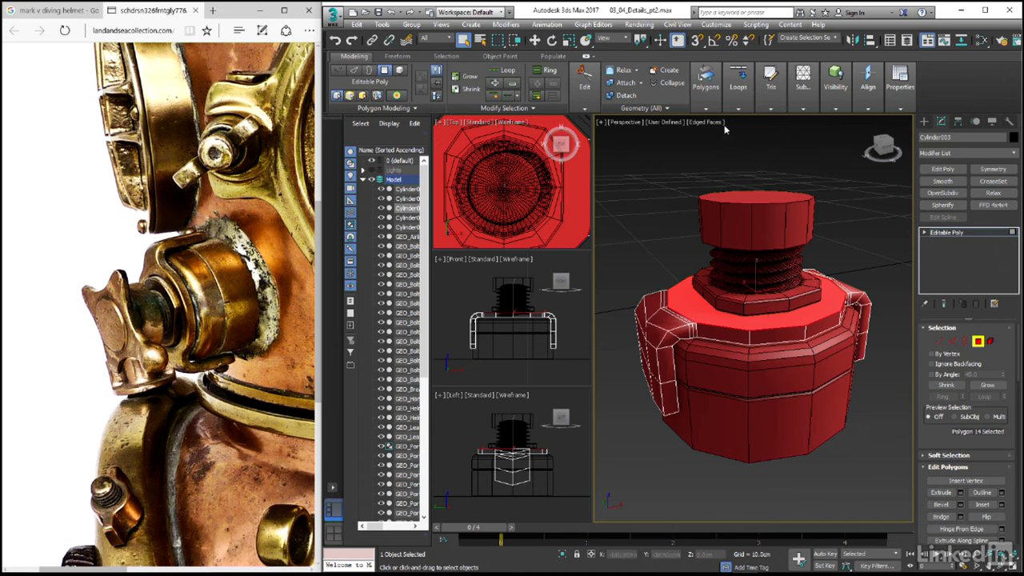
Bevel the top polygon of the valve body (Cylinder003) with 0 cm height and a -0.5 cm outline
{"action": "left_click", "coordinate": [710, 137]}
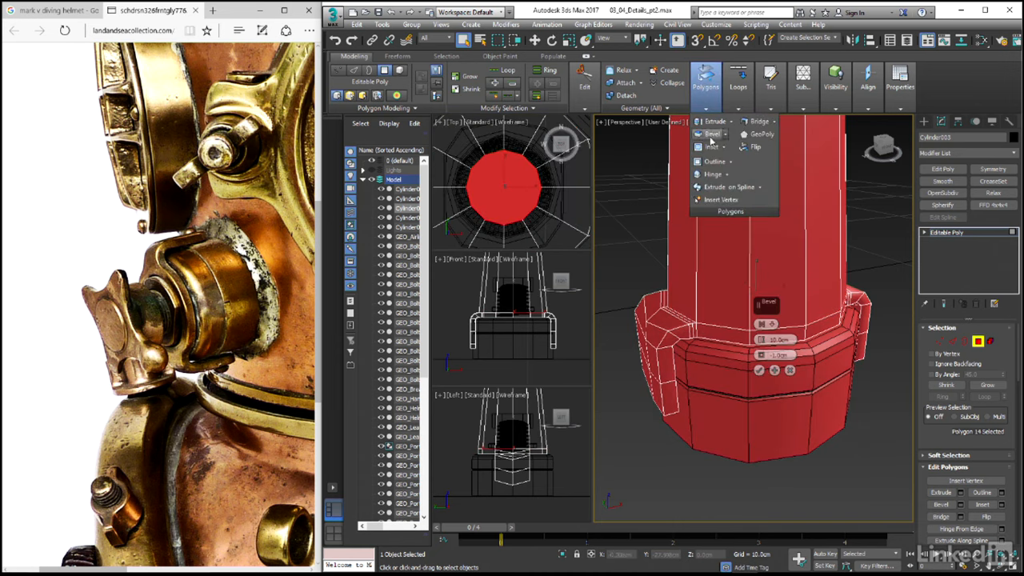
{"action": "left_click_drag", "start_coordinate": [764, 306], "coordinate": [627, 173]}
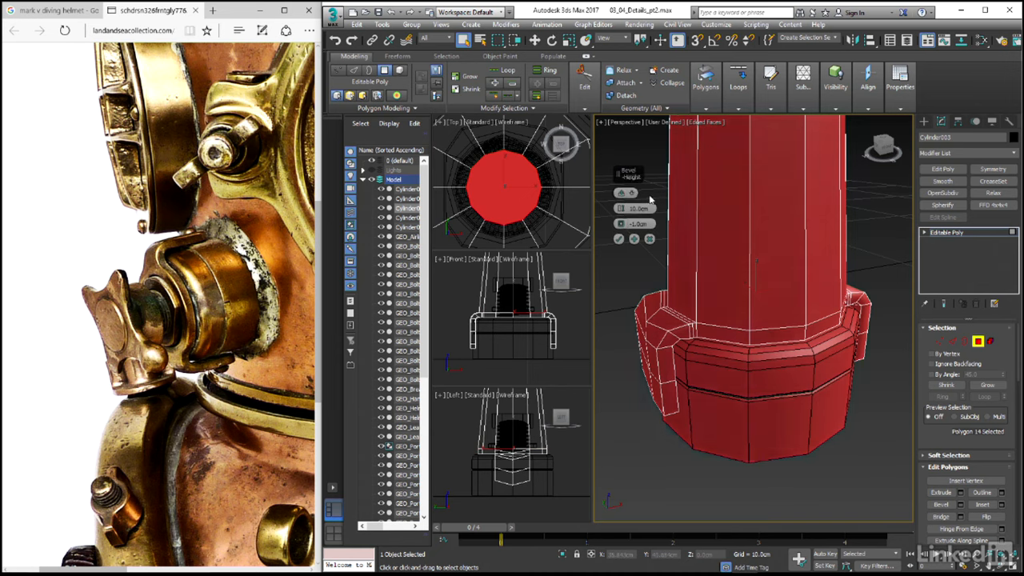
{"action": "right_click", "coordinate": [621, 208]}
{"action": "right_click", "coordinate": [622, 224]}
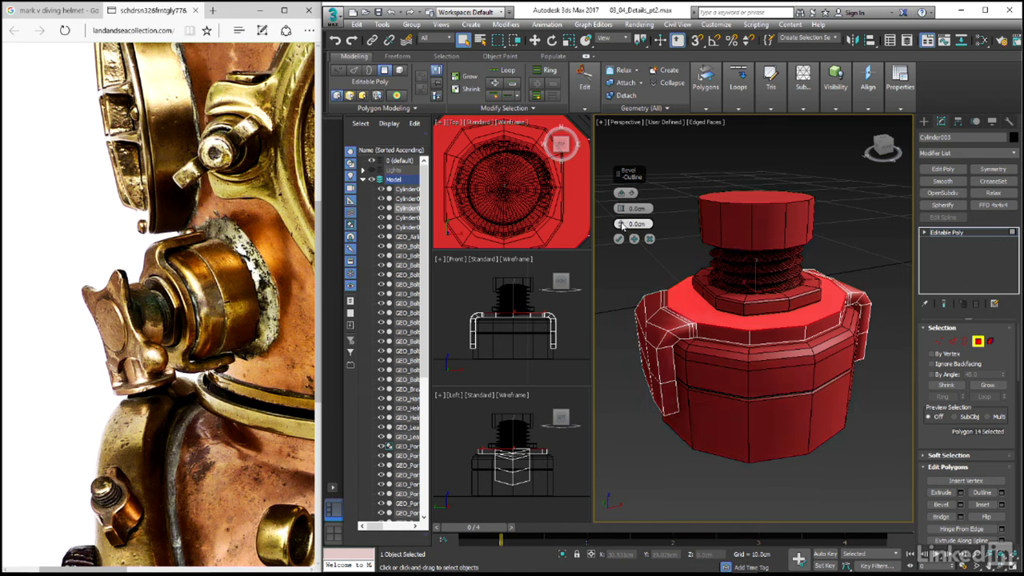
{"action": "double_click", "coordinate": [630, 224]}
{"action": "type", "text": "-0.5"}
{"action": "left_click", "coordinate": [635, 239]}
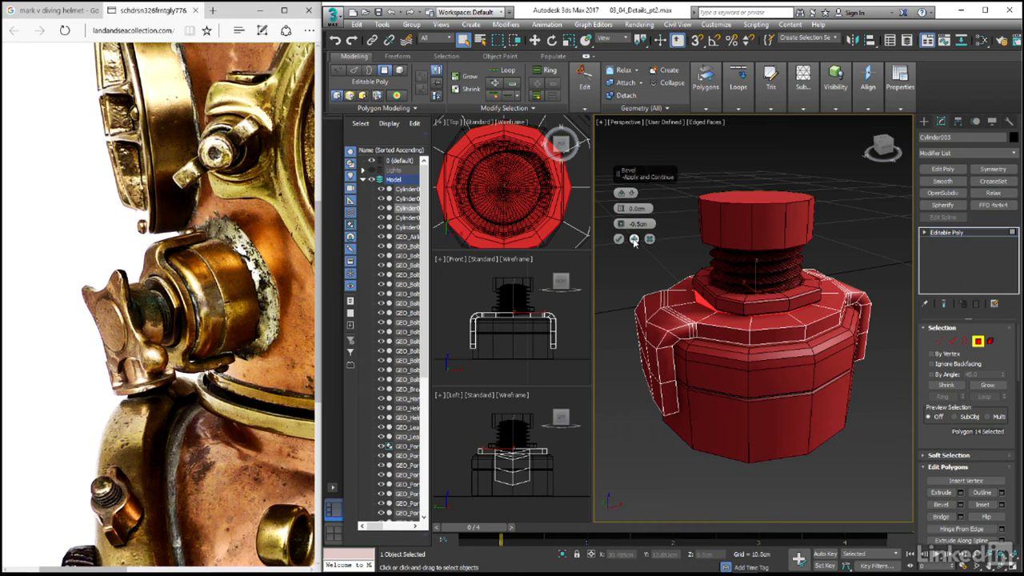
{"action": "left_click", "coordinate": [634, 240]}
Bevel the body's top polygon into a recess twice: -0.05 cm height and outline, then -0.14 cm height with -0.05 cm outline
{"action": "right_click", "coordinate": [620, 225]}
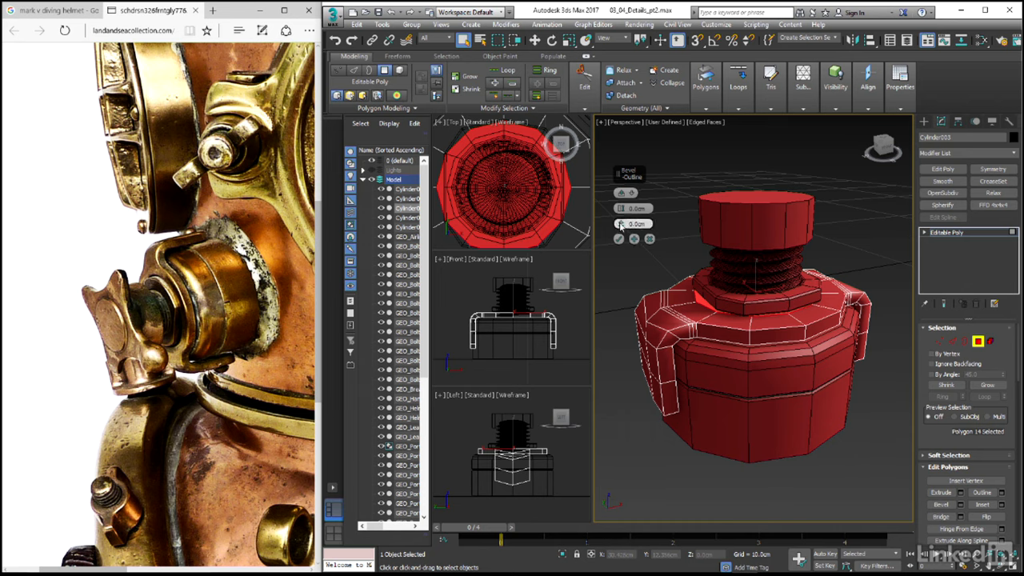
{"action": "left_click", "coordinate": [637, 224]}
{"action": "type", "text": "-"}
{"action": "left_click", "coordinate": [640, 208]}
{"action": "type", "text": ".05"}
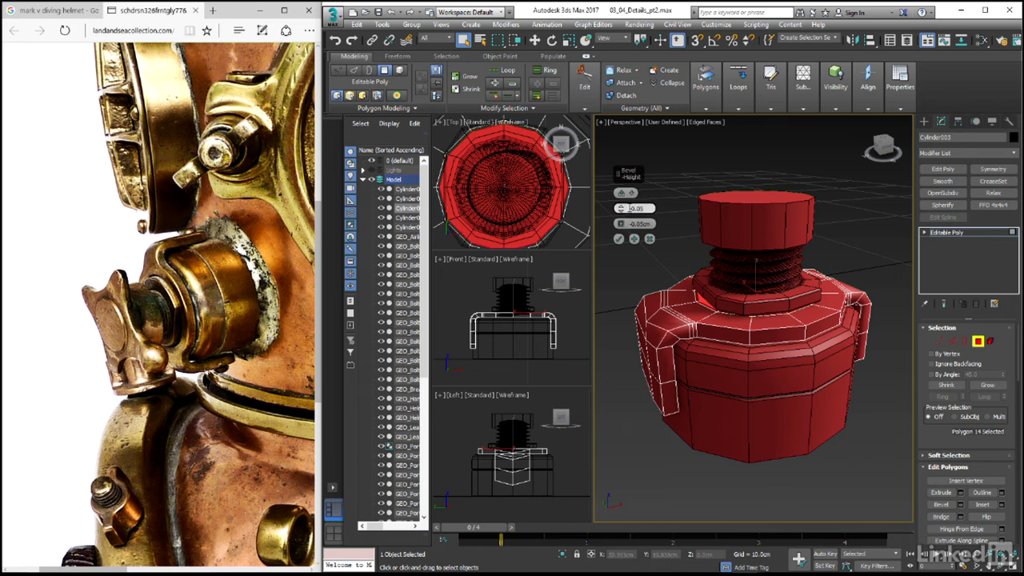
{"action": "left_click", "coordinate": [635, 240]}
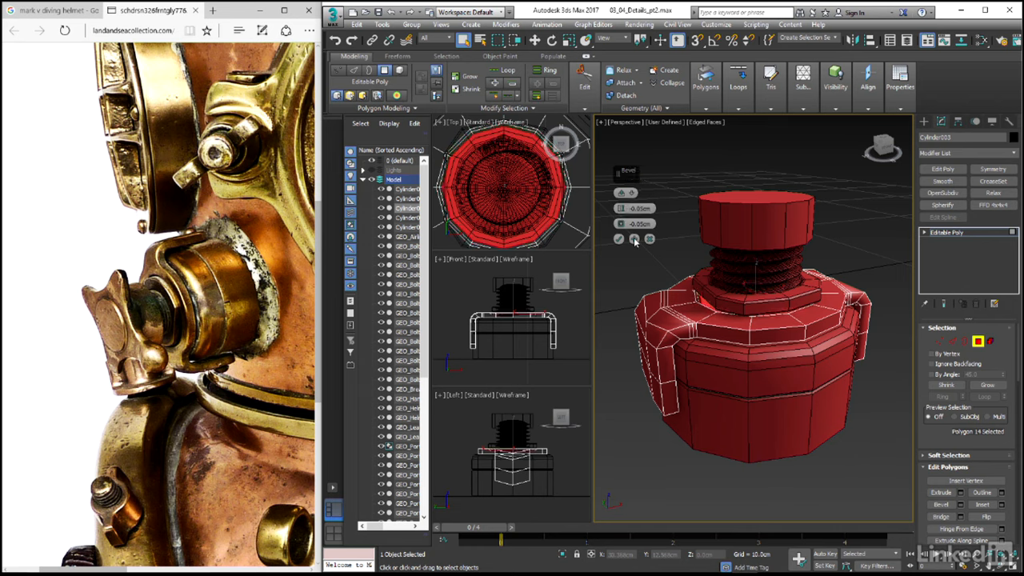
{"action": "left_click_drag", "start_coordinate": [621, 208], "coordinate": [621, 213]}
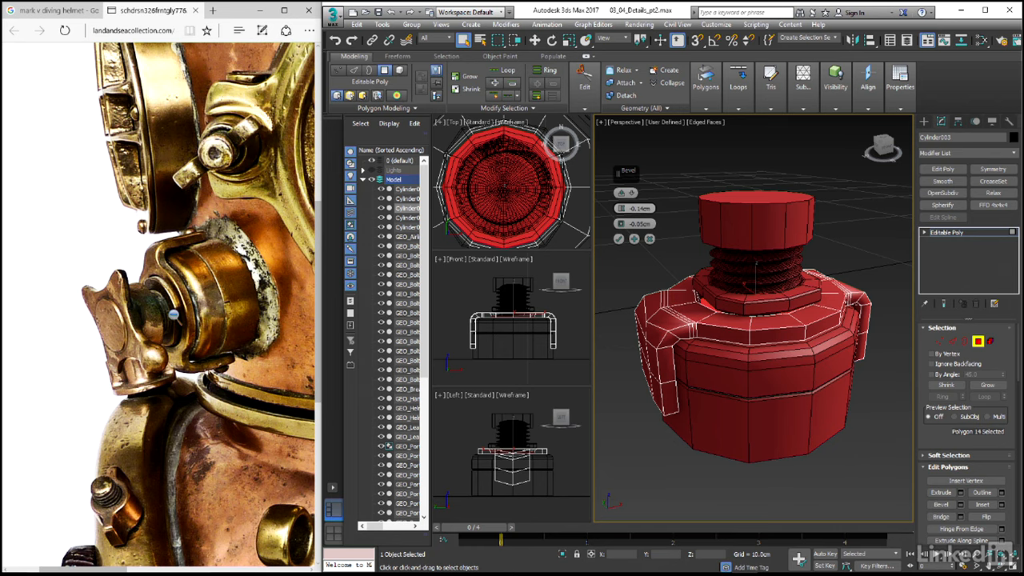
{"action": "left_click", "coordinate": [619, 240]}
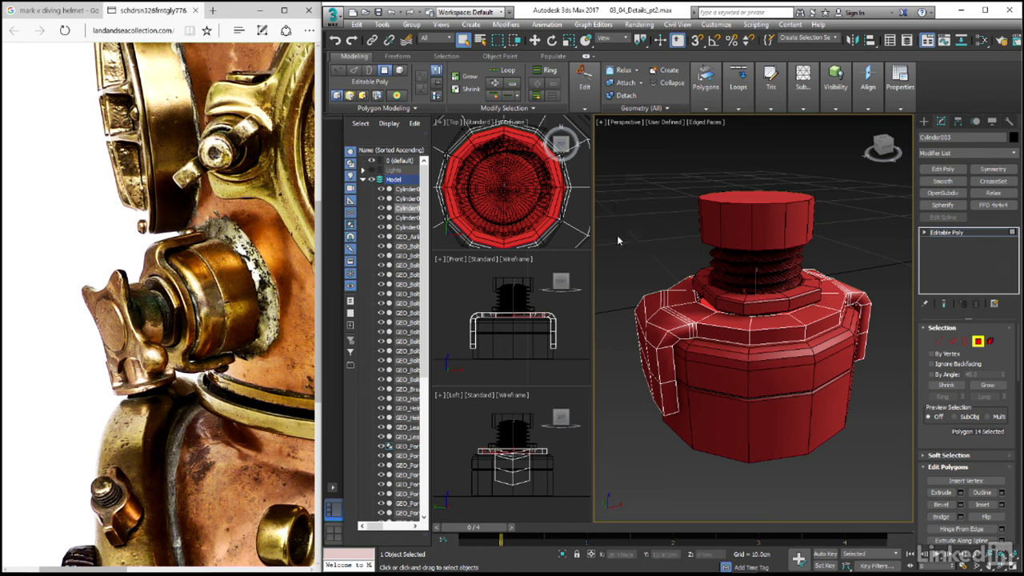
Grow the polygon selection around the body's top recess and scale it up slightly and uniformly
{"action": "left_click", "coordinate": [986, 385]}
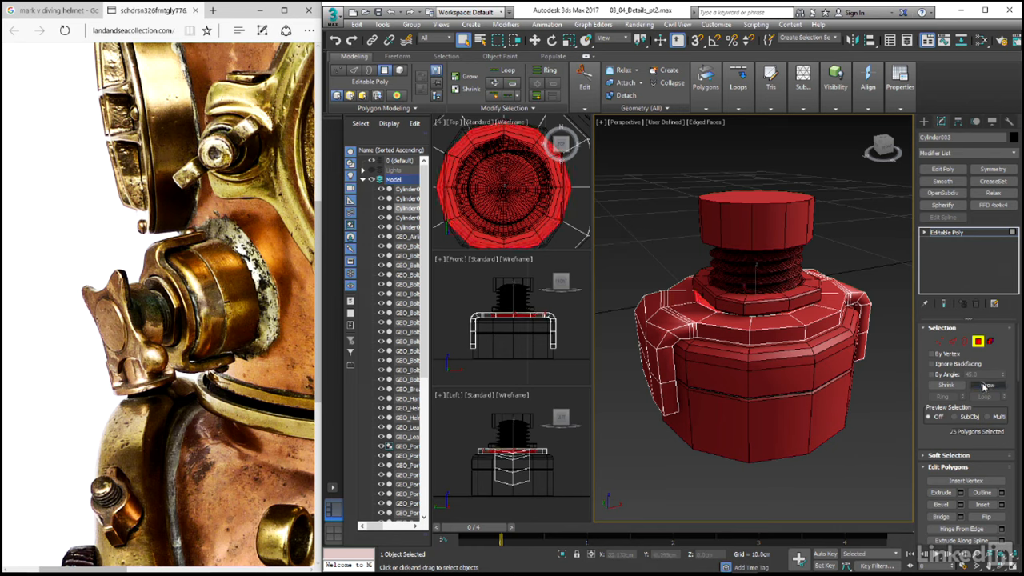
{"action": "key", "text": "r"}
{"action": "left_click", "coordinate": [512, 172]}
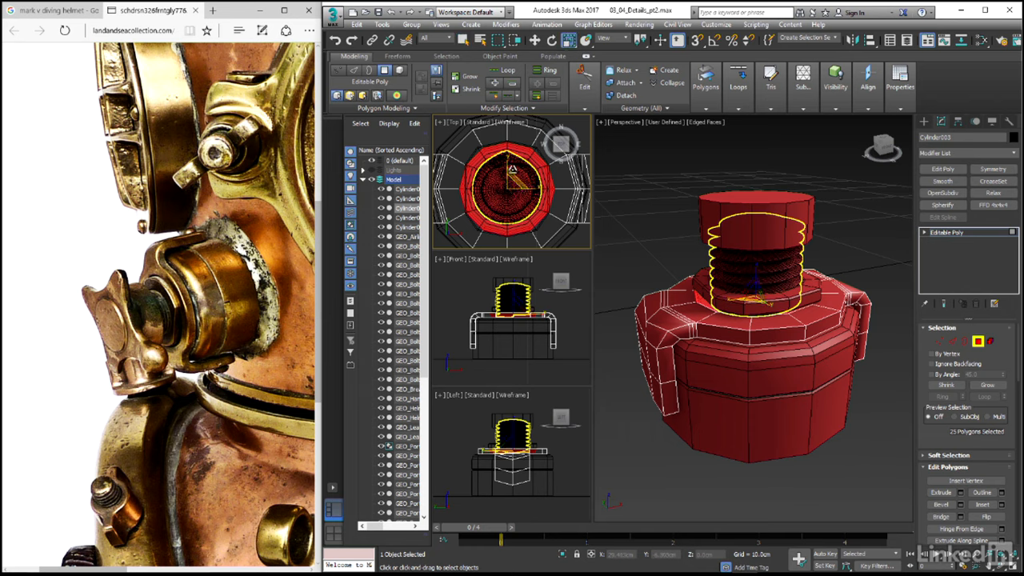
{"action": "mouse_move", "coordinate": [516, 177]}
{"action": "left_mouse_down"}
{"action": "mouse_move", "coordinate": [519, 168]}
{"action": "mouse_move", "coordinate": [530, 191]}
{"action": "left_mouse_up"}
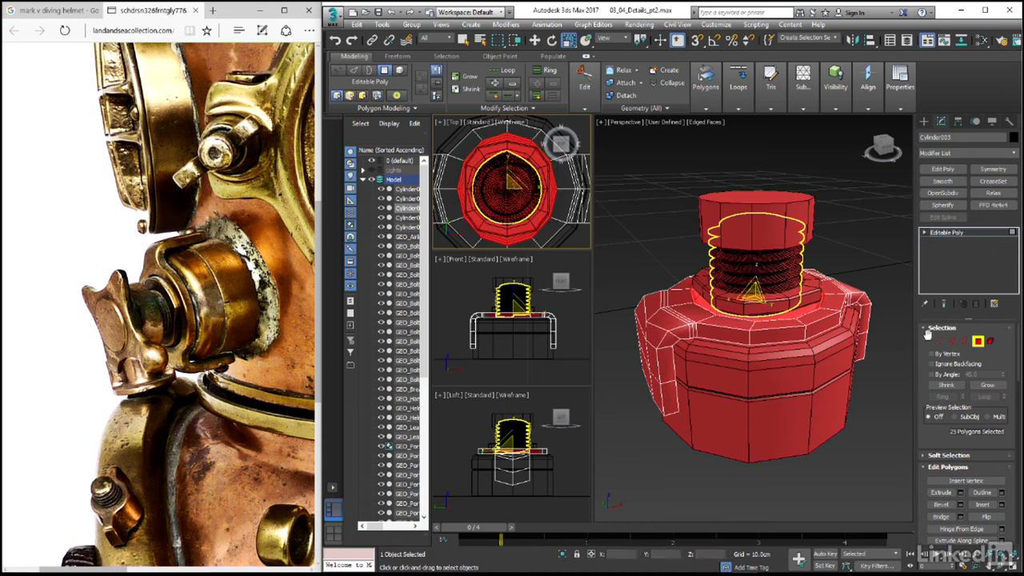
{"action": "left_click", "coordinate": [977, 342]}
Select the collar ring, threaded bolt and cap cylinder together and move them down into the body's recess
{"action": "left_click", "coordinate": [807, 302]}
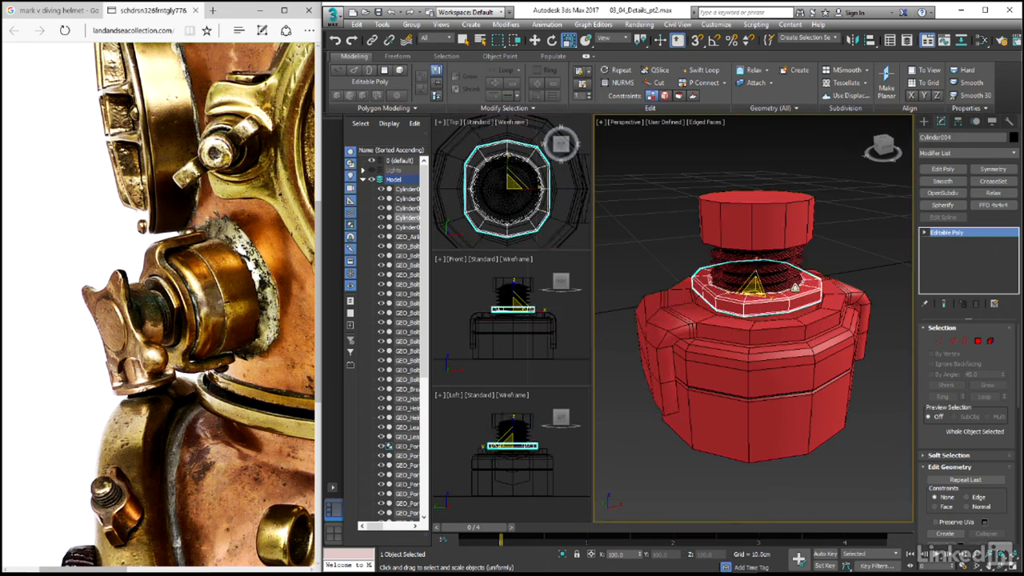
{"action": "left_click", "coordinate": [793, 271], "text": "ctrl"}
{"action": "left_click", "coordinate": [802, 237], "text": "ctrl"}
{"action": "key", "text": "w"}
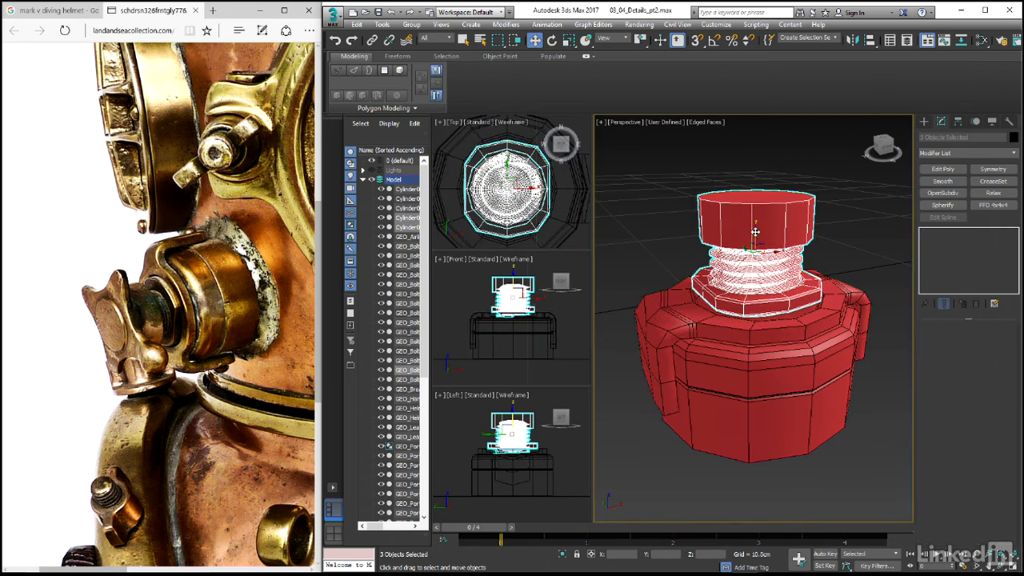
{"action": "left_click_drag", "start_coordinate": [757, 232], "coordinate": [757, 243]}
{"action": "left_click", "coordinate": [841, 257]}
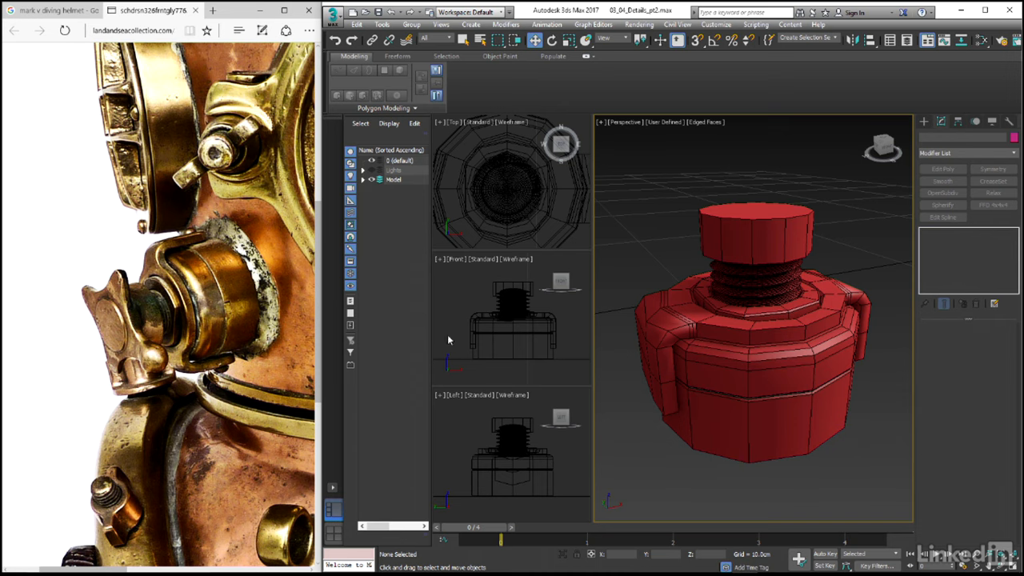
Convert the cap cylinder (Cylinder005) to an Editable Poly and enter polygon editing
{"action": "left_click", "coordinate": [719, 225]}
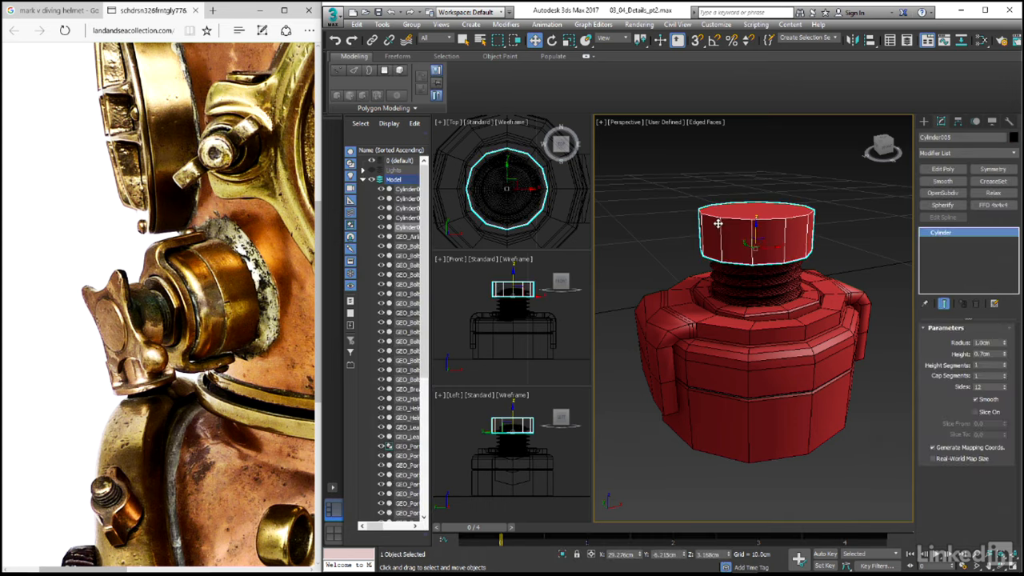
{"action": "right_click", "coordinate": [719, 225]}
{"action": "mouse_move", "coordinate": [741, 331]}
{"action": "left_click", "coordinate": [849, 338]}
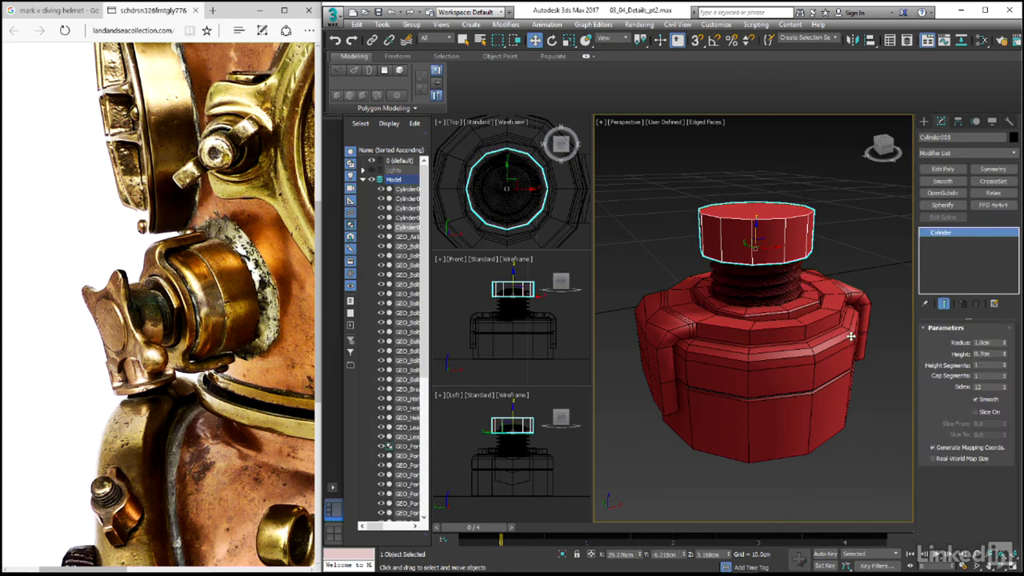
{"action": "key", "text": "4"}
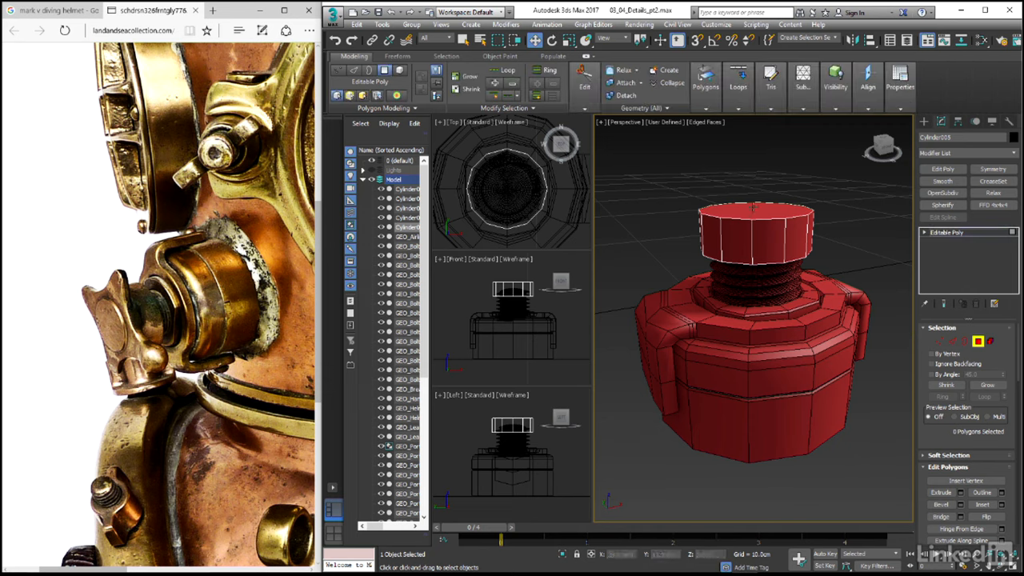
Bevel the cap's top polygon with 0.2 cm height and 0 cm outline
{"action": "left_click", "coordinate": [756, 209]}
{"action": "mouse_move", "coordinate": [699, 89]}
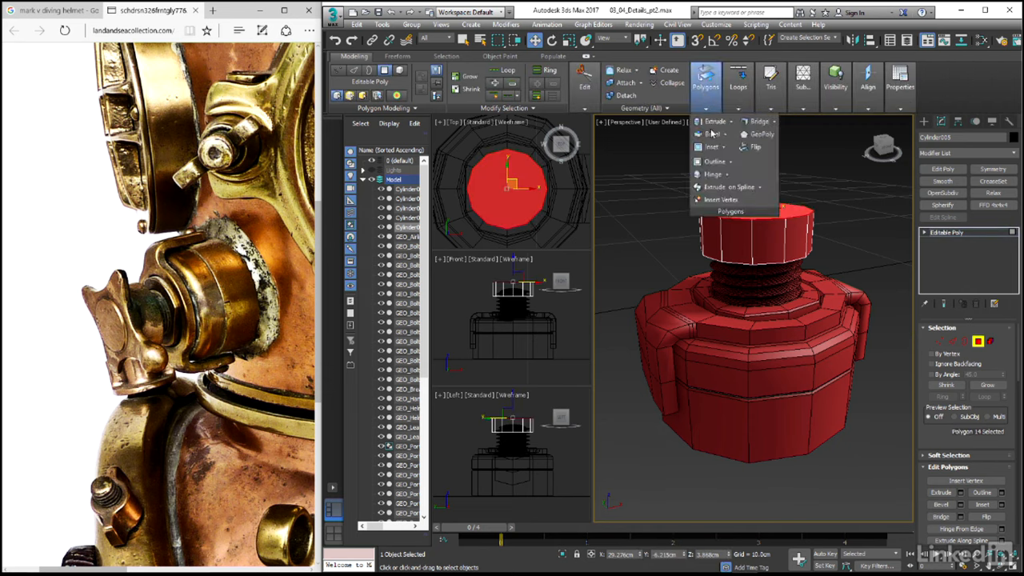
{"action": "left_click", "coordinate": [712, 134]}
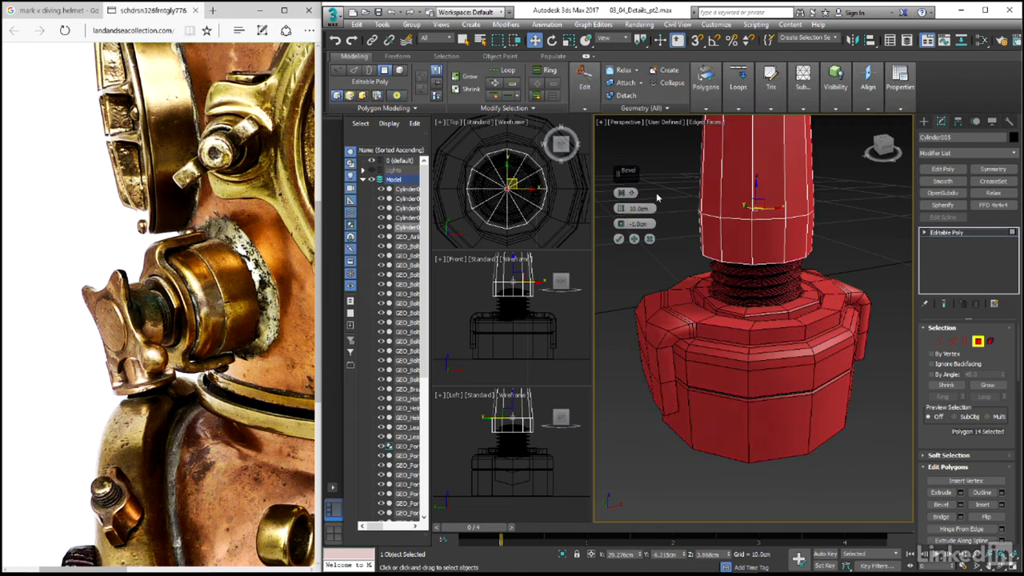
{"action": "right_click", "coordinate": [622, 208]}
{"action": "right_click", "coordinate": [622, 224]}
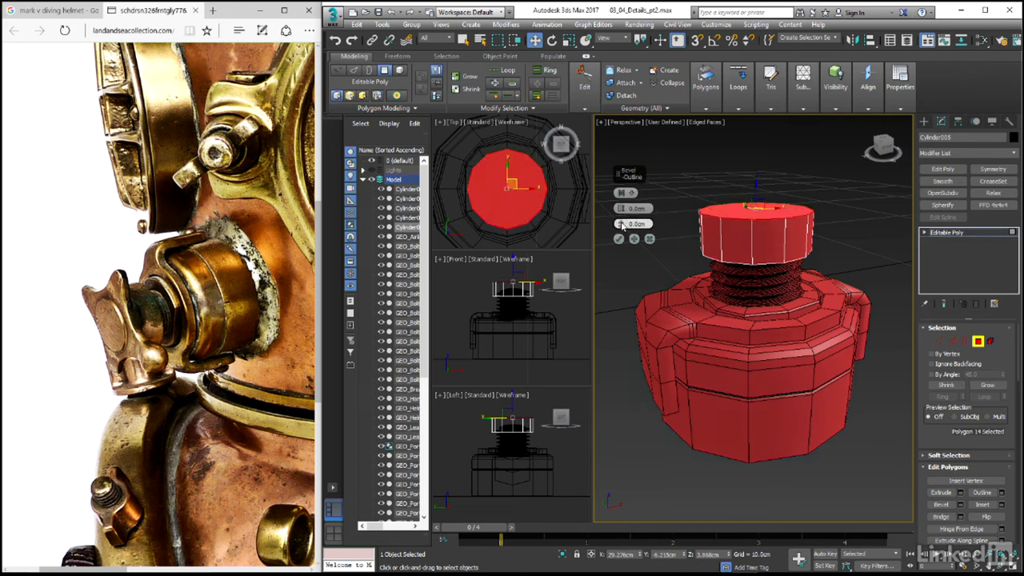
{"action": "left_click_drag", "start_coordinate": [628, 208], "coordinate": [650, 208]}
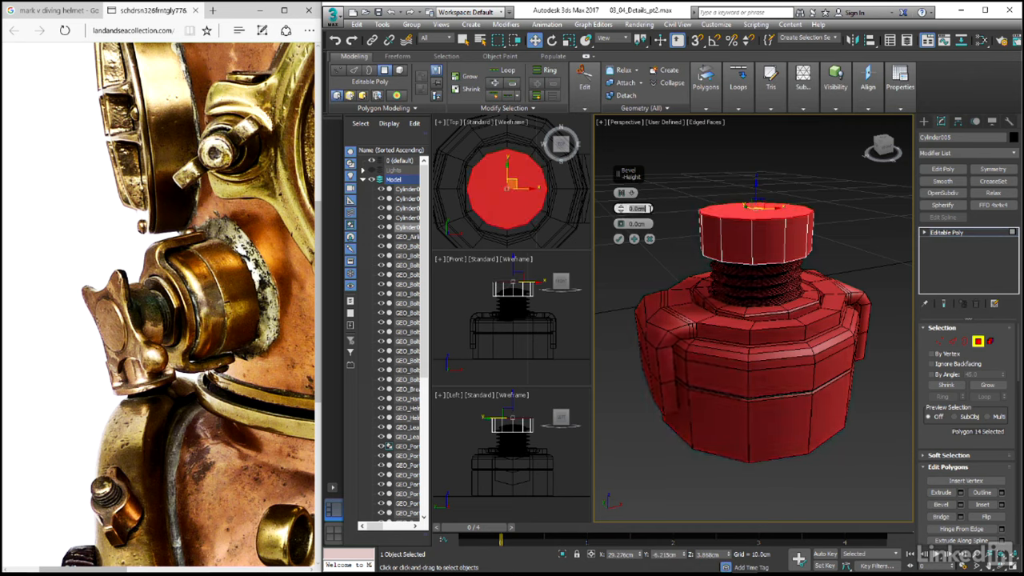
{"action": "type", "text": "0.2"}
{"action": "key", "text": "Return"}
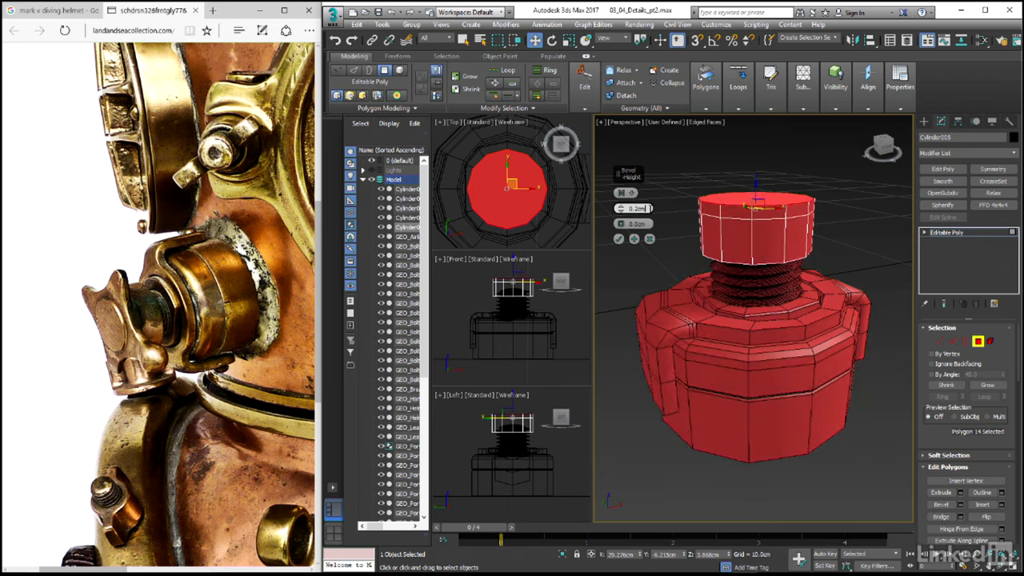
{"action": "left_click", "coordinate": [635, 240]}
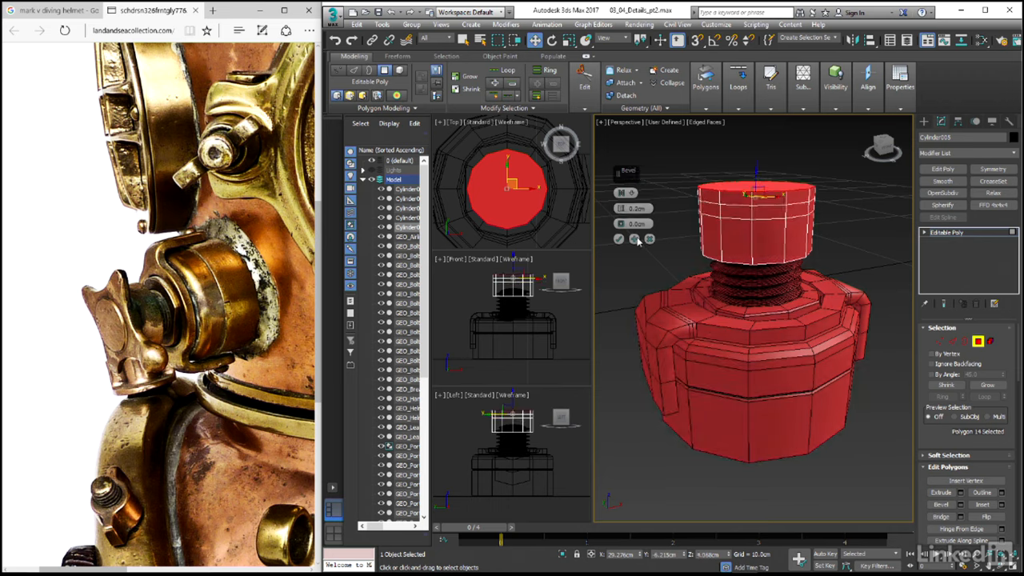
Bevel the cap's top polygon inward with 0 cm height and a -0.25 cm outline
{"action": "right_click", "coordinate": [623, 212]}
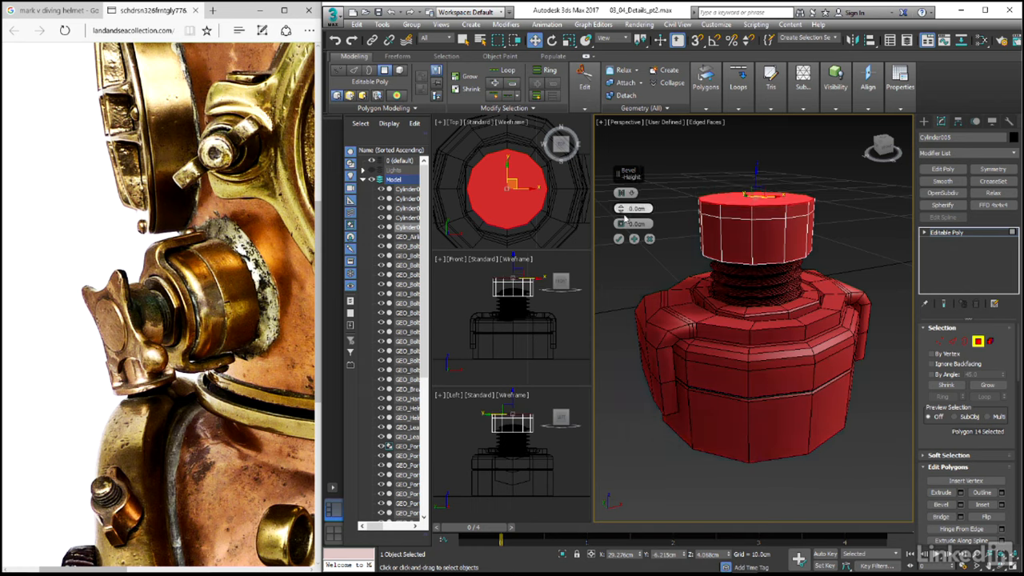
{"action": "left_click_drag", "start_coordinate": [631, 224], "coordinate": [651, 224]}
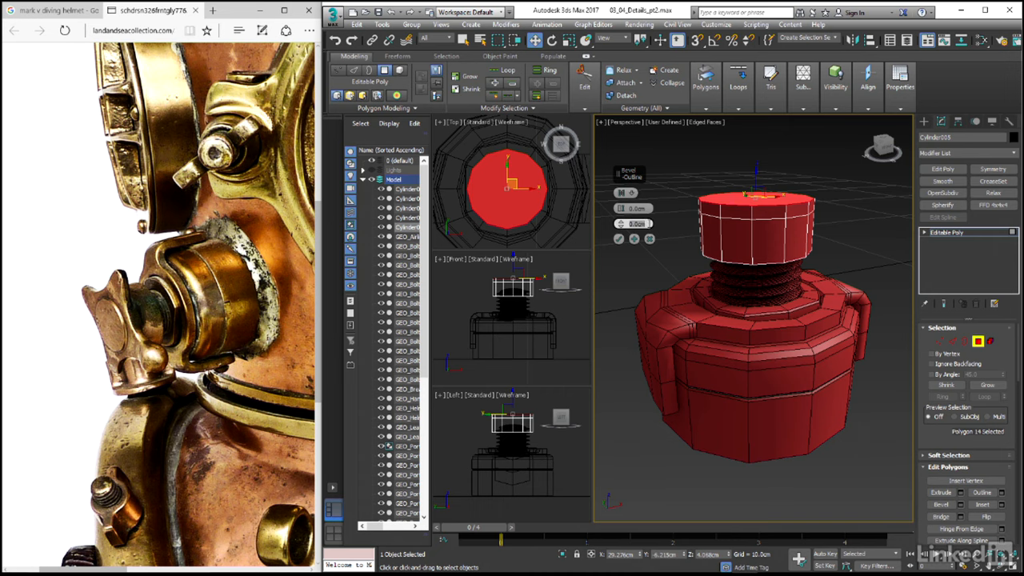
{"action": "type", "text": "-0.25"}
{"action": "key", "text": "Return"}
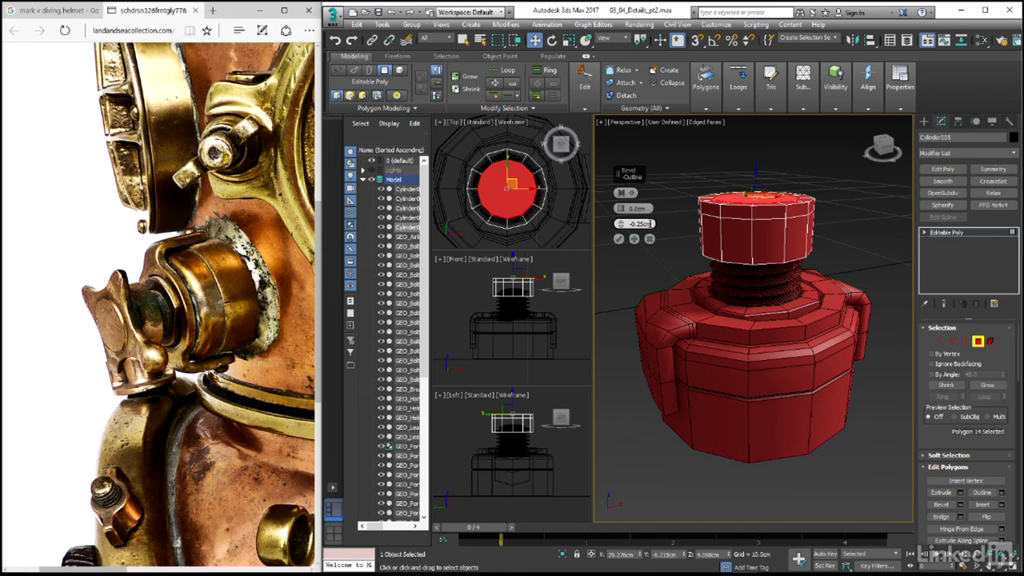
{"action": "left_click", "coordinate": [634, 240]}
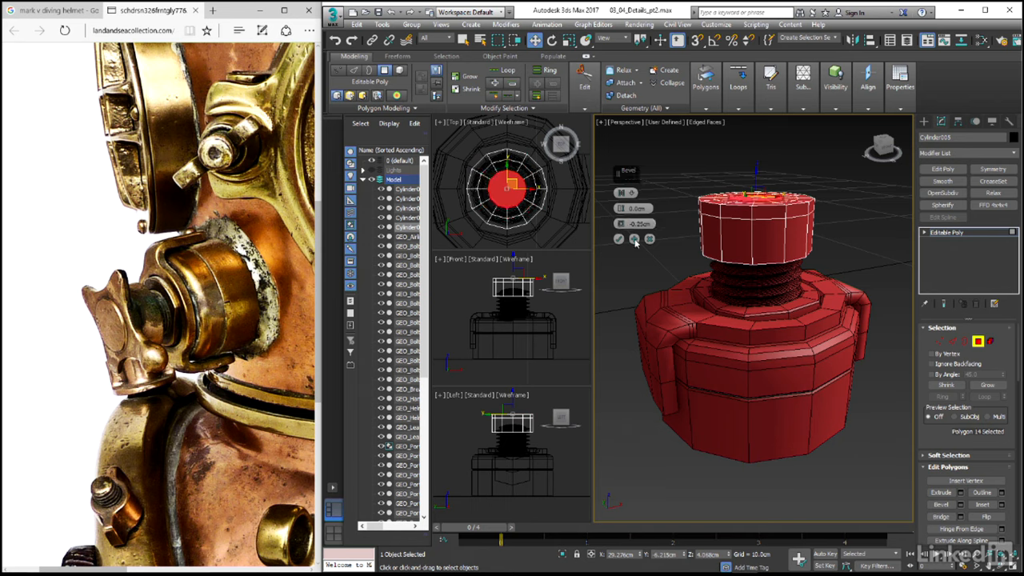
Raise the cap's inner top polygon with a bevel of 0.07 cm height and 0 cm outline
{"action": "right_click", "coordinate": [623, 225]}
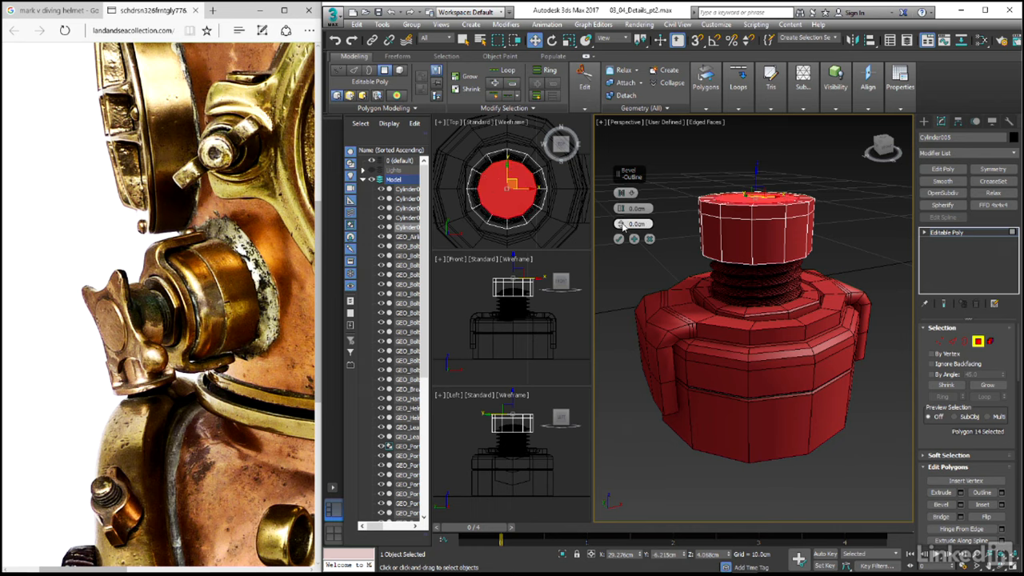
{"action": "left_click_drag", "start_coordinate": [629, 208], "coordinate": [648, 208]}
{"action": "type", "text": "0"}
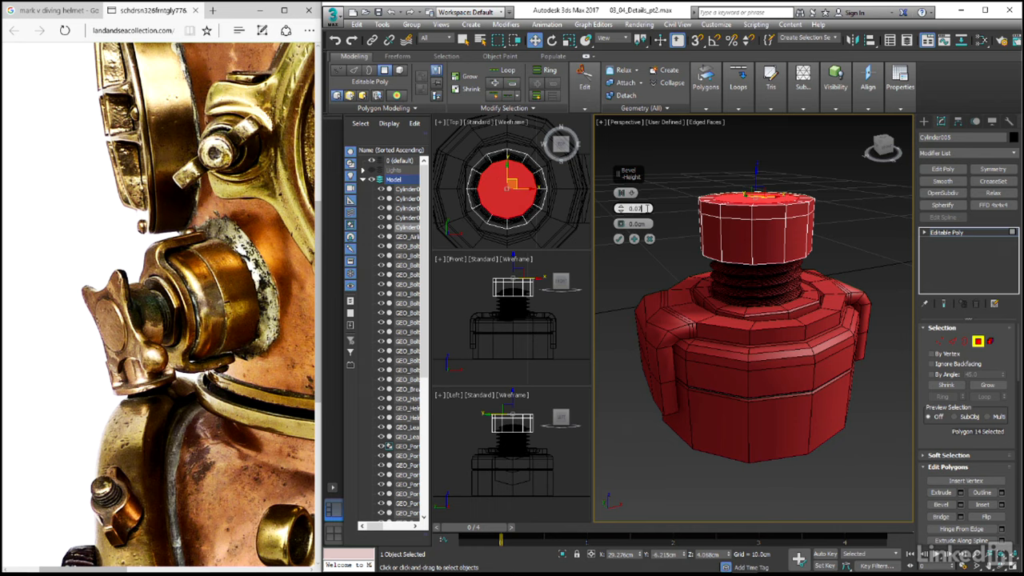
{"action": "type", "text": ".07"}
{"action": "key", "text": "Return"}
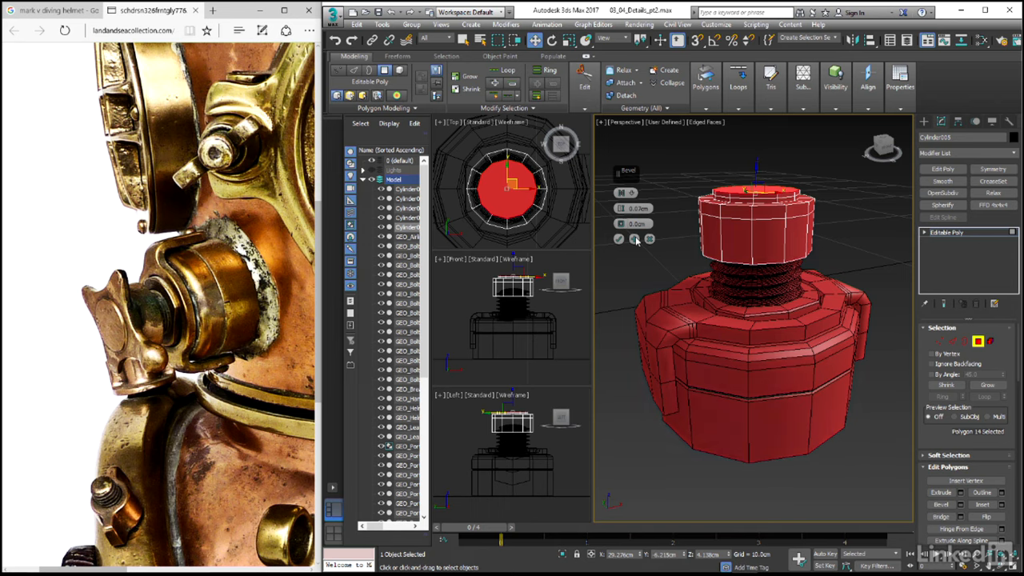
Chamfer the raised cap top with a final bevel of 0.03 cm height and -0.05 cm outline
{"action": "right_click", "coordinate": [624, 209]}
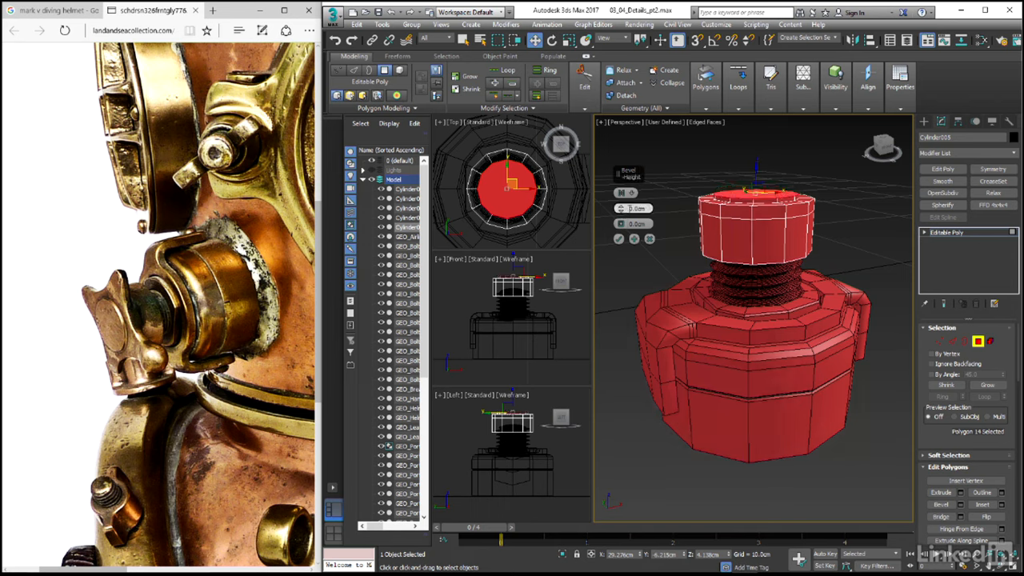
{"action": "double_click", "coordinate": [637, 208]}
{"action": "type", "text": "0"}
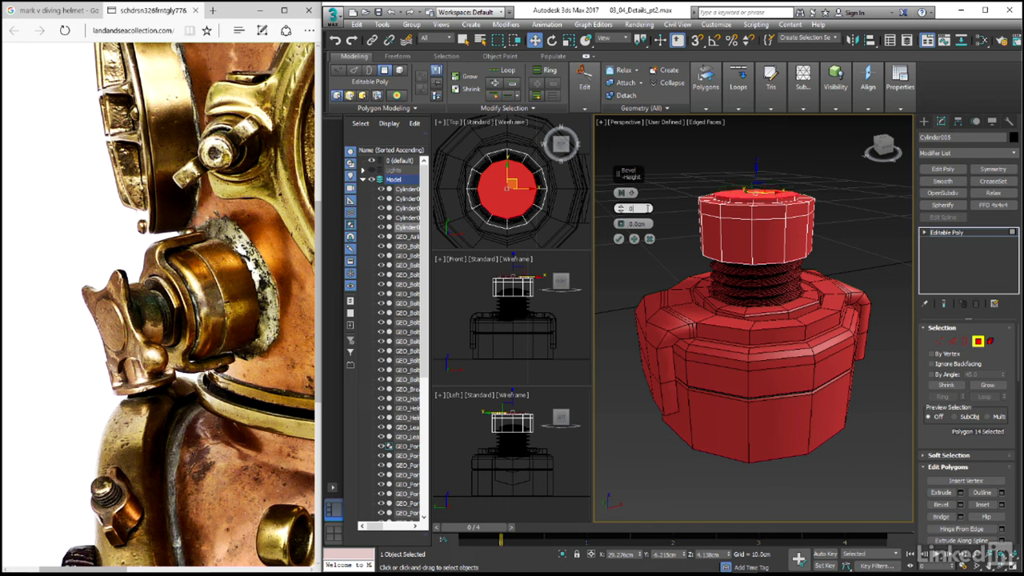
{"action": "double_click", "coordinate": [639, 223]}
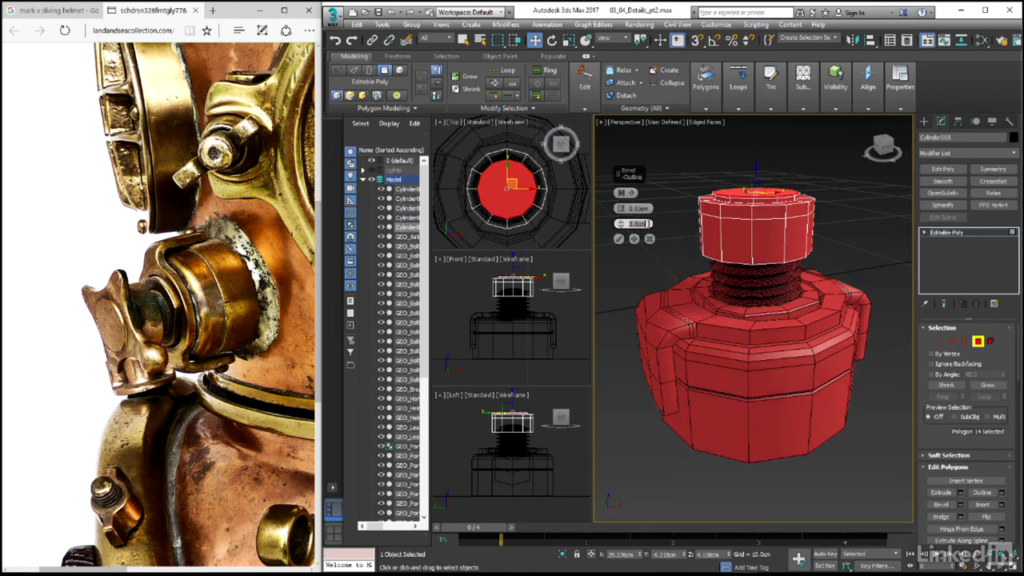
{"action": "type", "text": "-0.05"}
{"action": "left_click", "coordinate": [620, 238]}
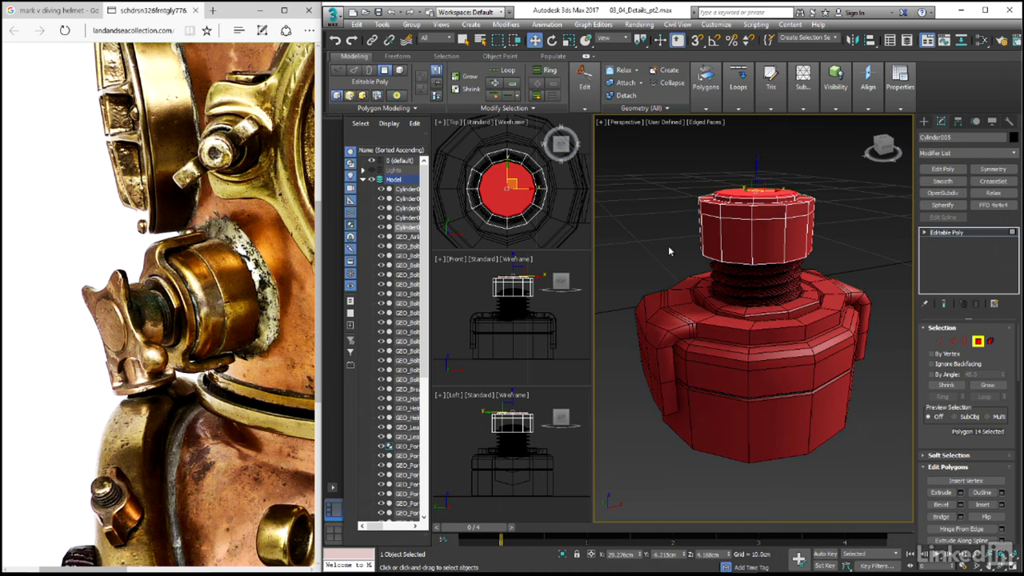
Select eight upper side polygons of the cap as four evenly spaced pairs around its rim
{"action": "left_click", "coordinate": [773, 215]}
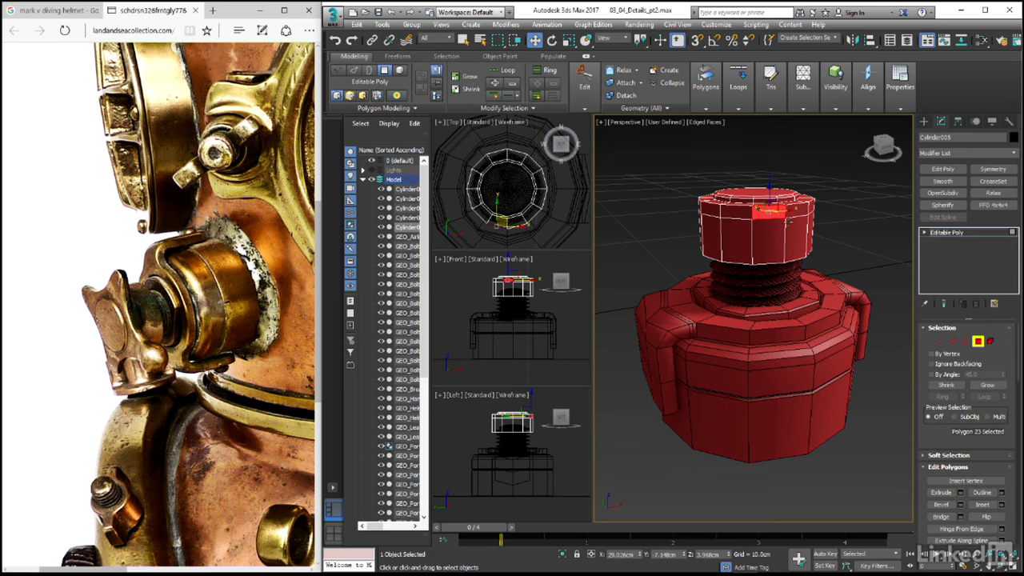
{"action": "left_click", "coordinate": [792, 218], "text": "ctrl"}
{"action": "middle_click_drag", "start_coordinate": [813, 247], "coordinate": [727, 270], "text": "alt"}
{"action": "middle_click_drag", "start_coordinate": [795, 269], "coordinate": [706, 286]}
{"action": "left_click", "coordinate": [757, 248], "text": "ctrl"}
{"action": "left_click", "coordinate": [784, 242], "text": "ctrl"}
{"action": "middle_click_drag", "start_coordinate": [813, 247], "coordinate": [710, 280], "text": "alt"}
{"action": "left_click", "coordinate": [750, 300], "text": "ctrl"}
{"action": "left_click", "coordinate": [784, 299], "text": "ctrl"}
{"action": "middle_click_drag", "start_coordinate": [823, 301], "coordinate": [732, 310], "text": "alt"}
{"action": "left_click", "coordinate": [734, 308], "text": "ctrl"}
{"action": "left_click", "coordinate": [770, 305], "text": "ctrl"}
{"action": "middle_click_drag", "start_coordinate": [797, 311], "coordinate": [758, 288], "text": "alt"}
Bevel the four polygon pairs outward by Local Normal with 0.5 cm height and 0 cm outline to form four arms
{"action": "left_click", "coordinate": [706, 80]}
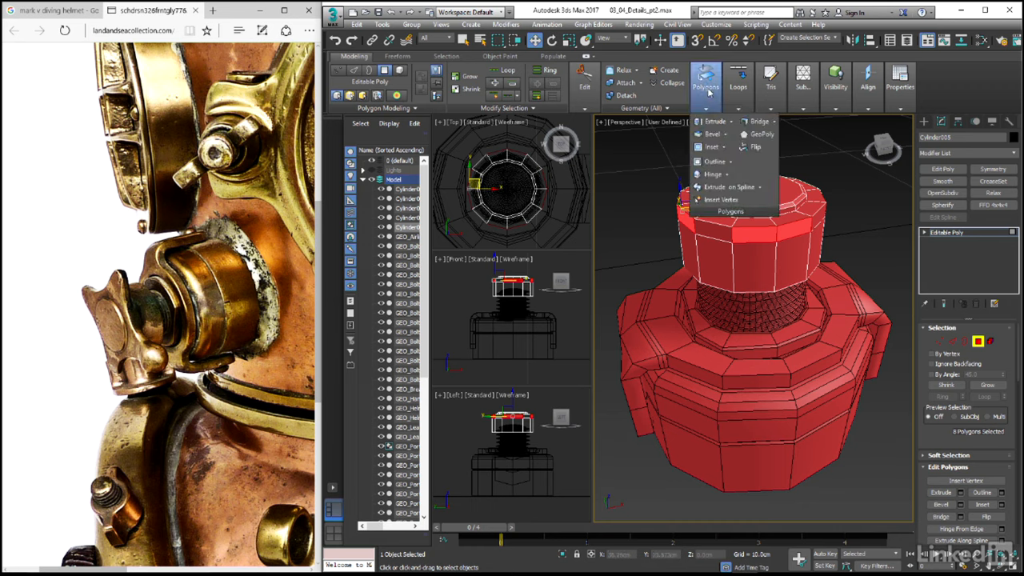
{"action": "left_click", "coordinate": [708, 134]}
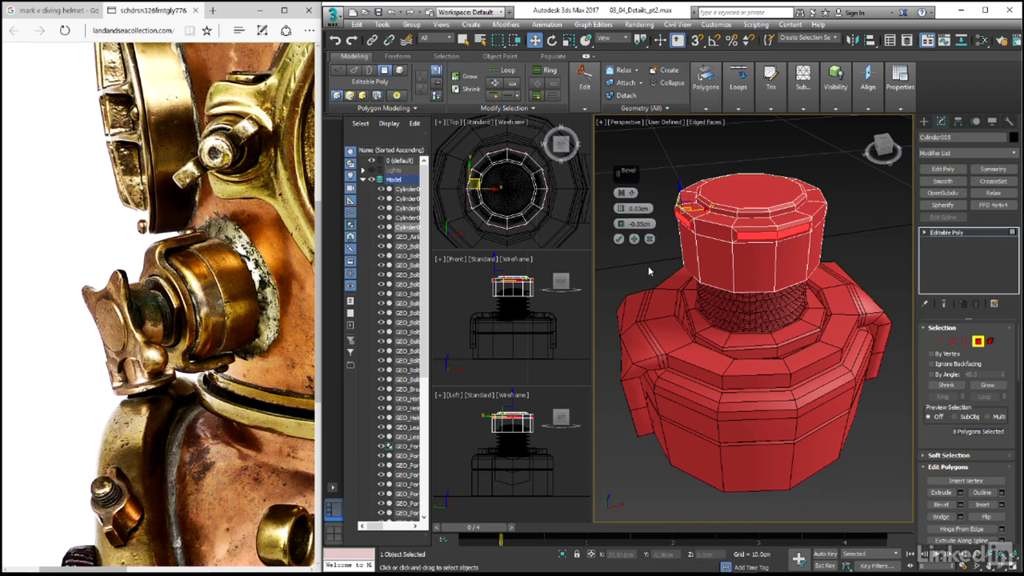
{"action": "left_click", "coordinate": [631, 194]}
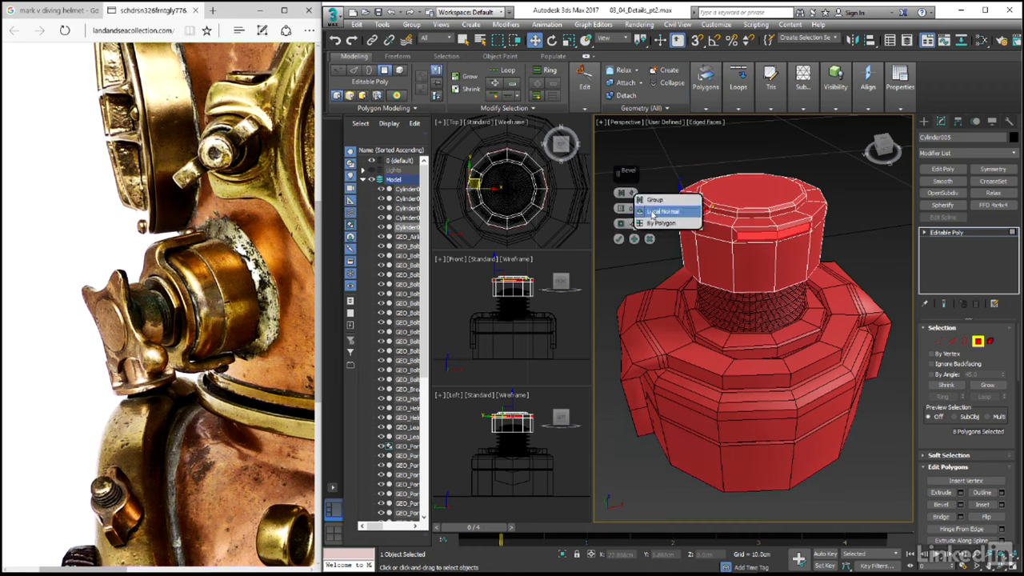
{"action": "left_click", "coordinate": [652, 212]}
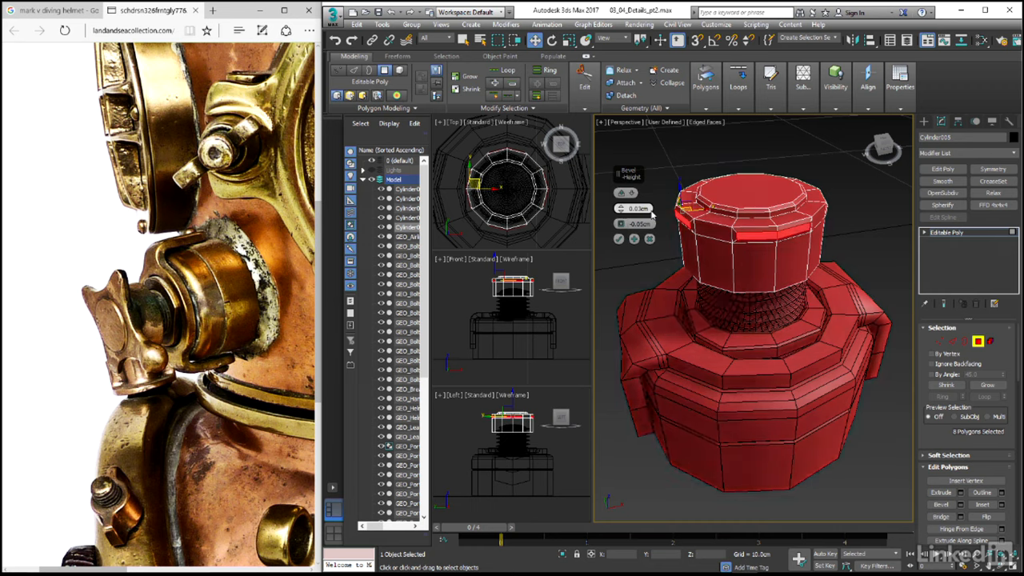
{"action": "right_click", "coordinate": [625, 225]}
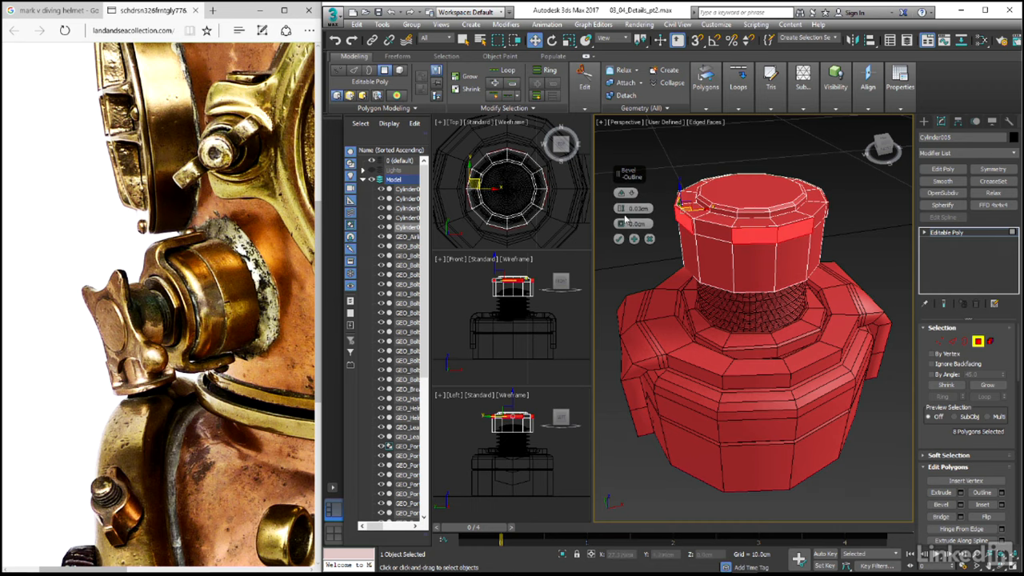
{"action": "type", "text": "0.5"}
{"action": "key", "text": "Return"}
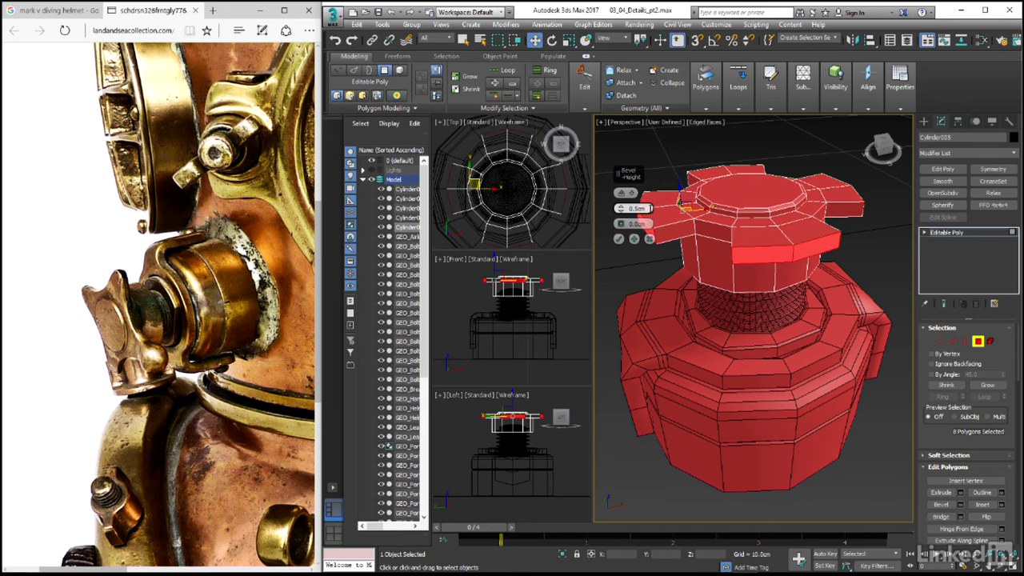
{"action": "left_click", "coordinate": [620, 239]}
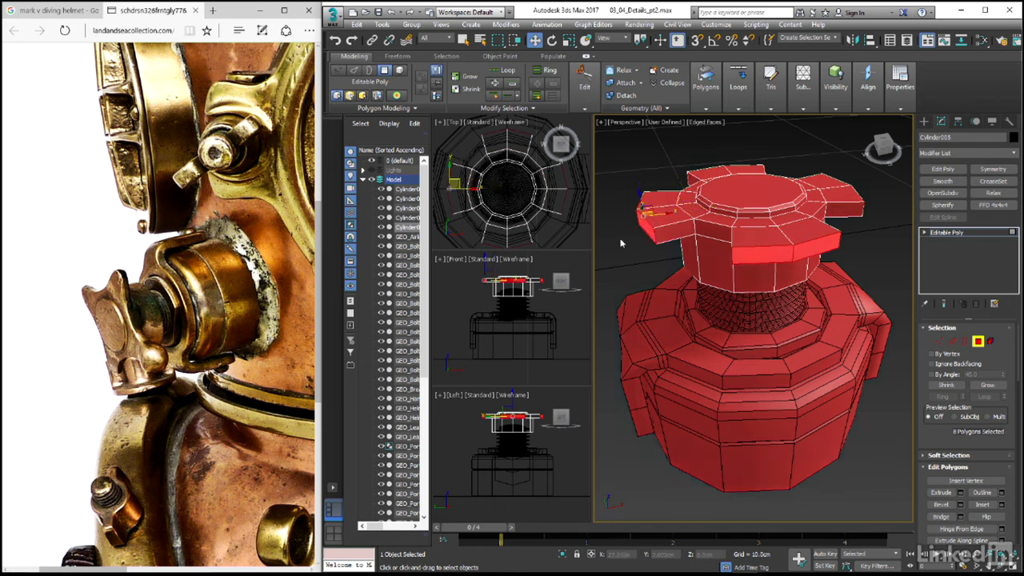
In the Top view, isolate the end polygons of the two X-axis arms and scale them to about 80% in Y for parallel sides
{"action": "right_click", "coordinate": [537, 240]}
{"action": "key", "text": "alt+w"}
{"action": "middle_click_drag", "start_coordinate": [632, 298], "coordinate": [589, 244]}
{"action": "left_click_drag", "start_coordinate": [669, 217], "coordinate": [671, 220], "text": "alt"}
{"action": "left_click_drag", "start_coordinate": [594, 431], "coordinate": [673, 470], "text": "alt"}
{"action": "key", "text": "r"}
{"action": "middle_click_drag", "start_coordinate": [656, 334], "coordinate": [676, 317]}
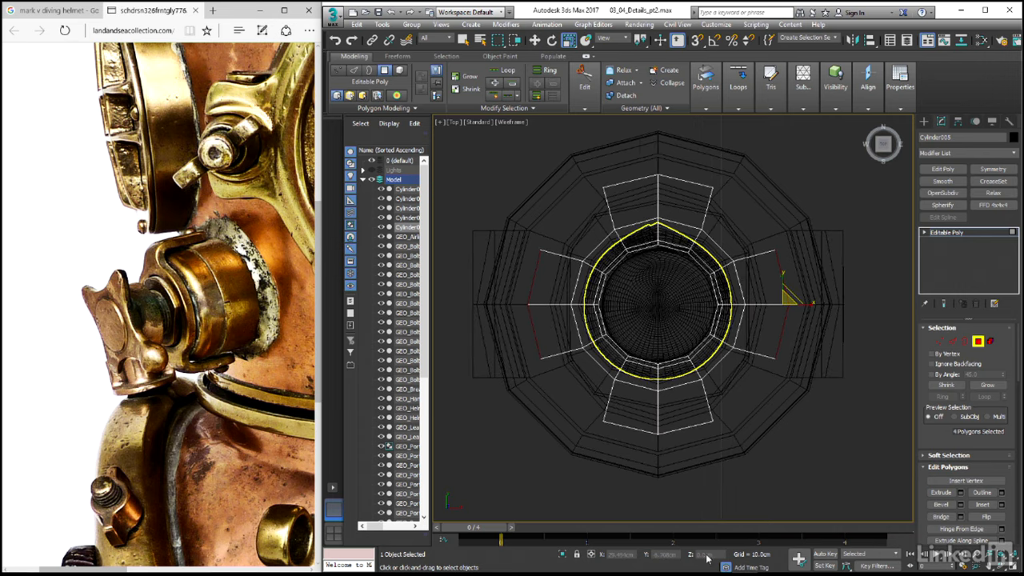
{"action": "left_click_drag", "start_coordinate": [784, 277], "coordinate": [785, 287]}
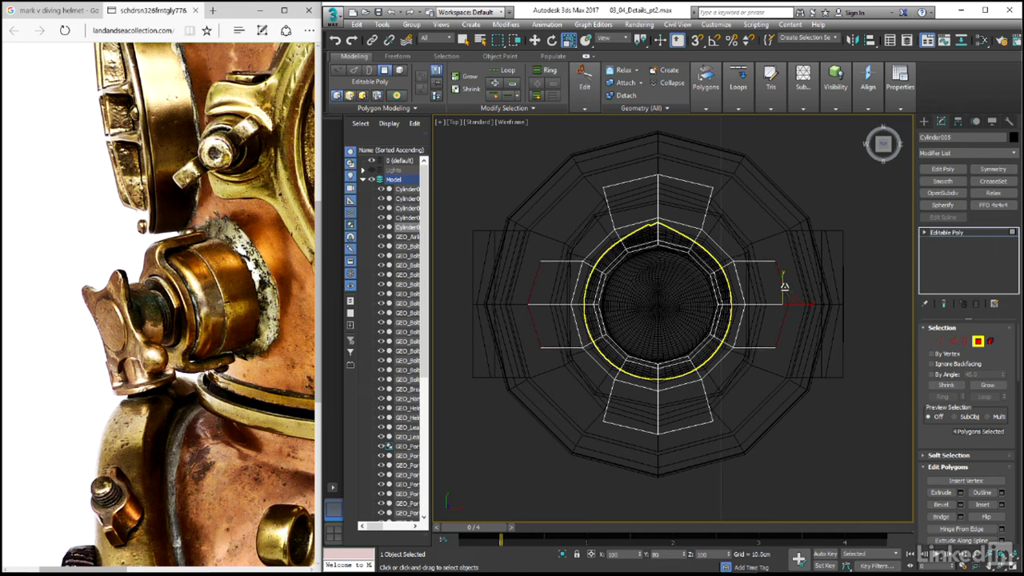
Isolate the end polygons of the two Y-axis arms and scale them narrower in X for parallel sides
{"action": "left_click", "coordinate": [677, 187]}
{"action": "left_click", "coordinate": [666, 434], "text": "ctrl"}
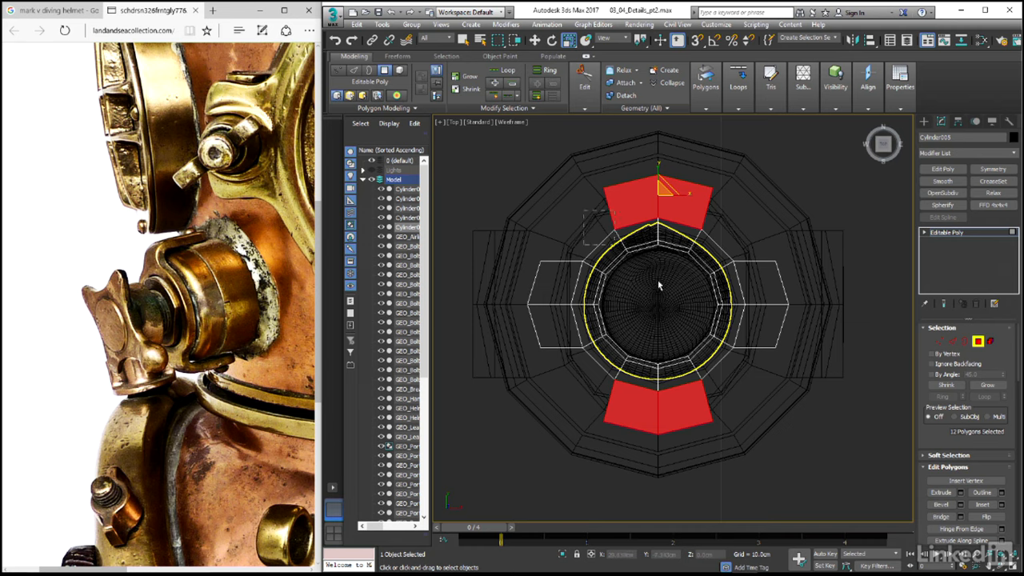
{"action": "key", "text": "Delete"}
{"action": "left_click_drag", "start_coordinate": [677, 184], "coordinate": [678, 186]}
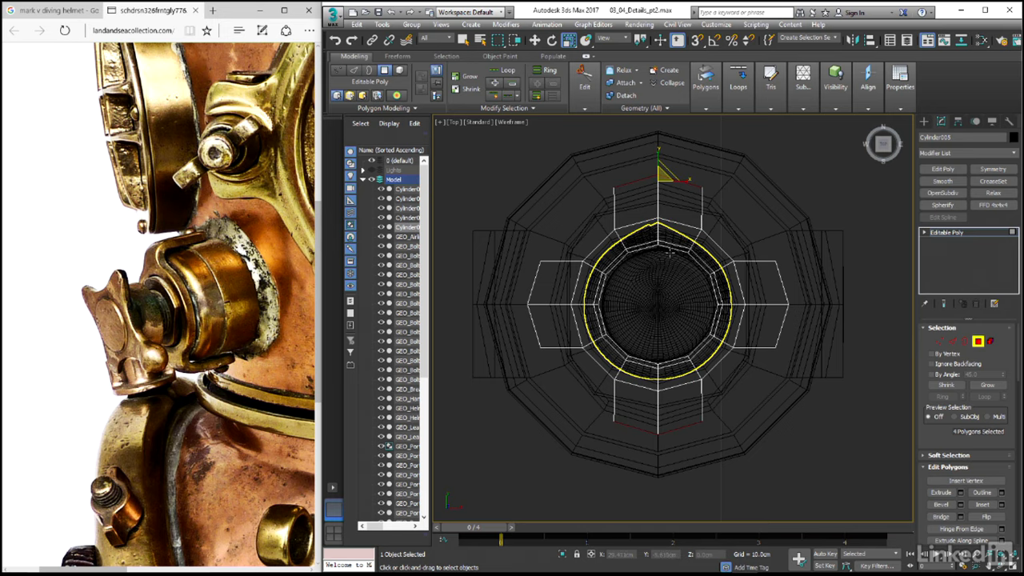
{"action": "key", "text": "alt+w"}
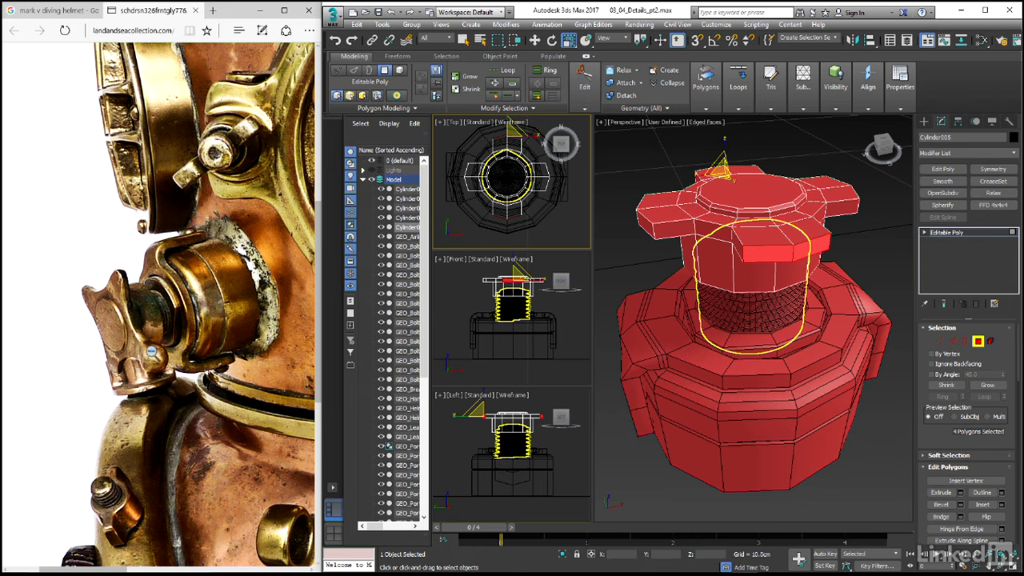
Select the front arm's two end polygons and scale them flat into one straight end face
{"action": "left_click", "coordinate": [781, 314]}
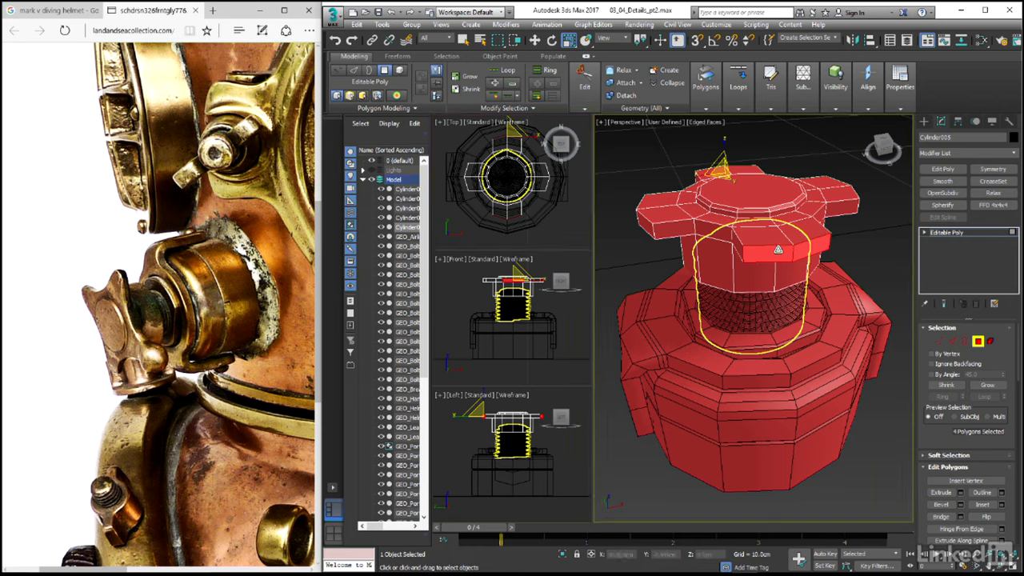
{"action": "left_click", "coordinate": [777, 251]}
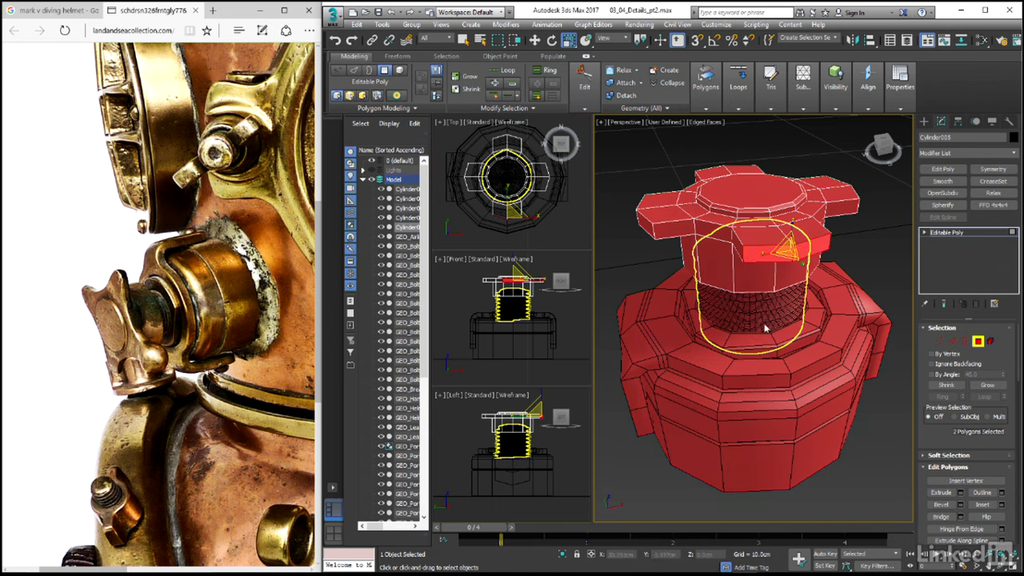
{"action": "middle_click_drag", "start_coordinate": [757, 320], "coordinate": [775, 319], "text": "alt"}
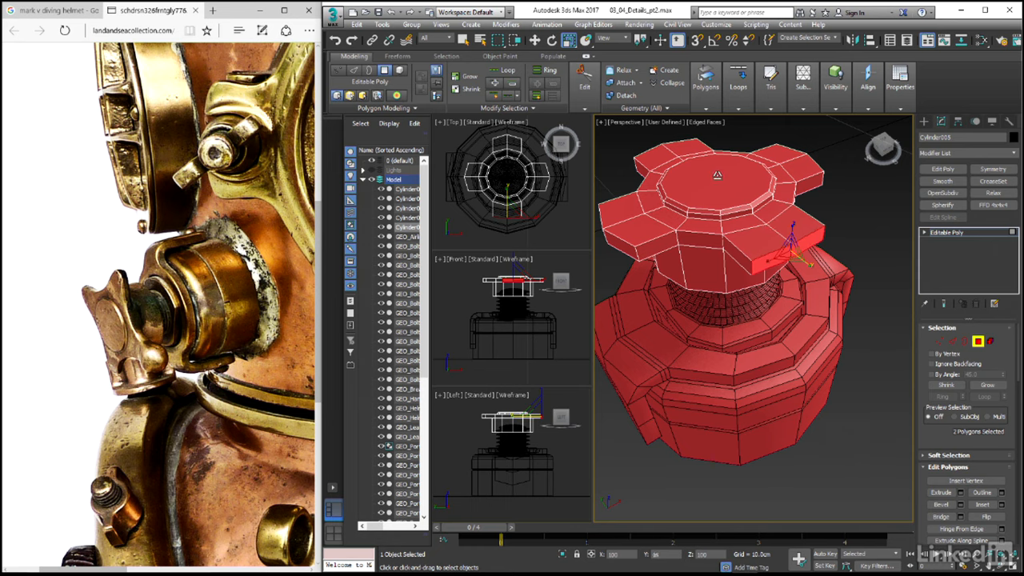
Extend the front arm with four consecutive bevels of about 0.22 cm height and 0 cm outline
{"action": "left_click", "coordinate": [706, 80]}
{"action": "left_click", "coordinate": [729, 134]}
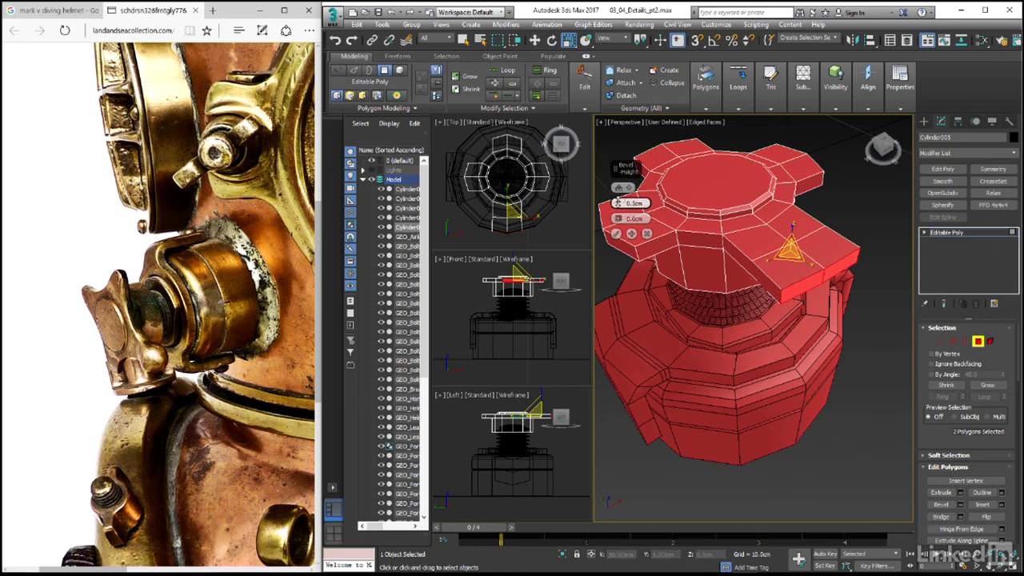
{"action": "left_click_drag", "start_coordinate": [618, 201], "coordinate": [619, 204]}
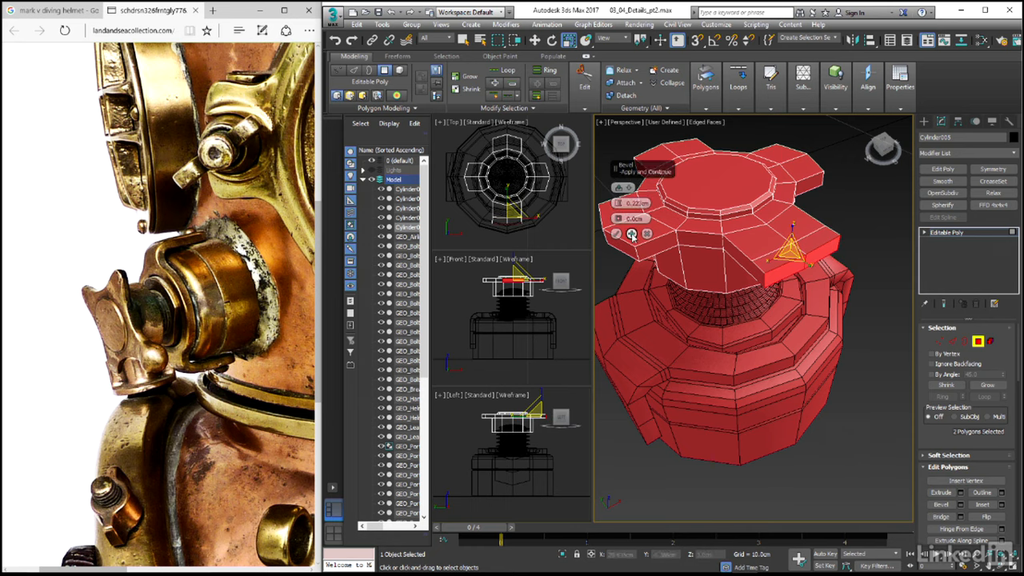
{"action": "left_click", "coordinate": [632, 234]}
{"action": "left_click", "coordinate": [633, 234]}
{"action": "left_click", "coordinate": [632, 234]}
{"action": "left_click", "coordinate": [617, 235]}
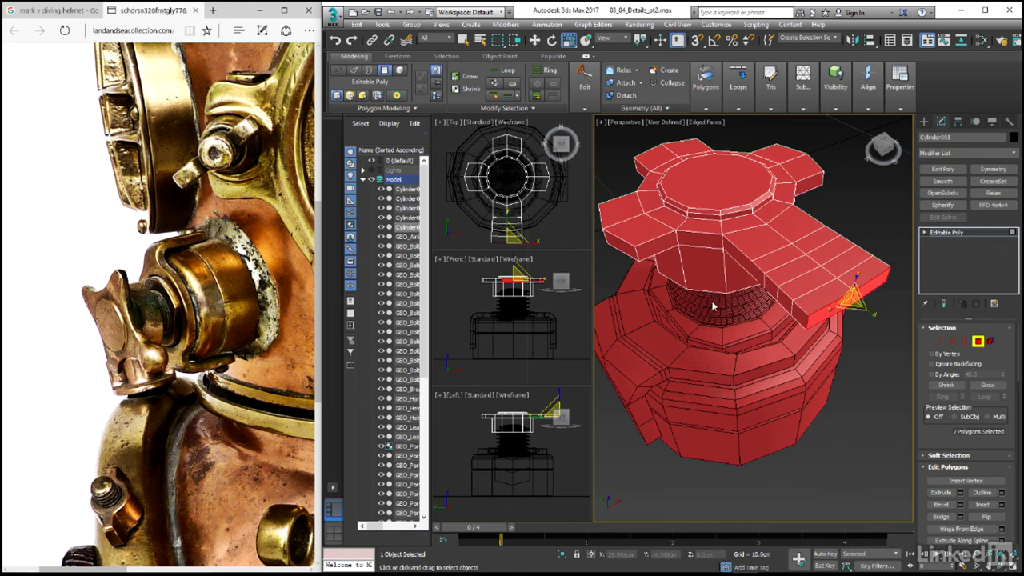
Scale the front arm's vertex rows in the Top view to form a pinched neck and a rounded knob at the tip
{"action": "left_click", "coordinate": [939, 341]}
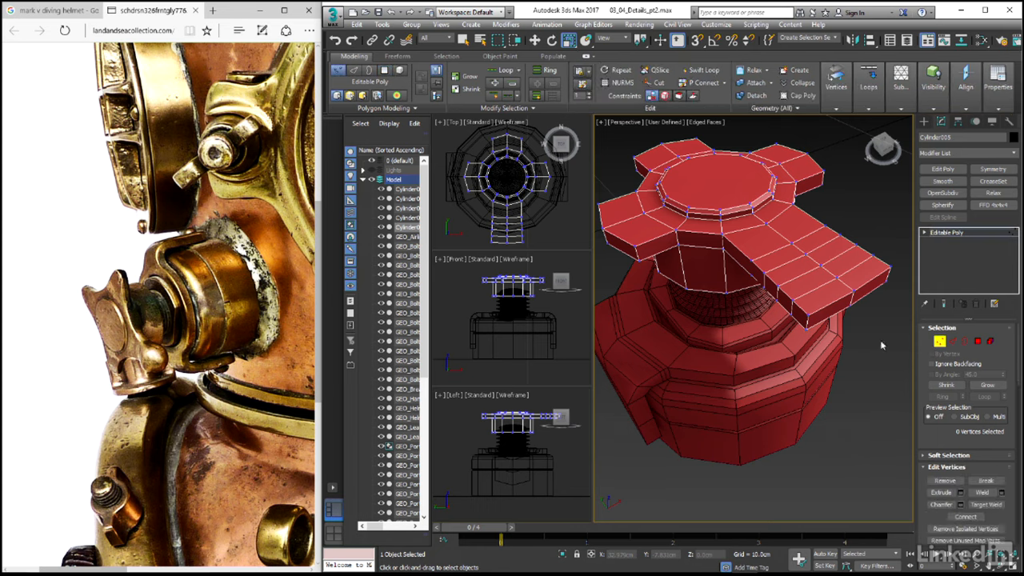
{"action": "scroll", "coordinate": [513, 220], "scroll_direction": "up", "scroll_amount": 3}
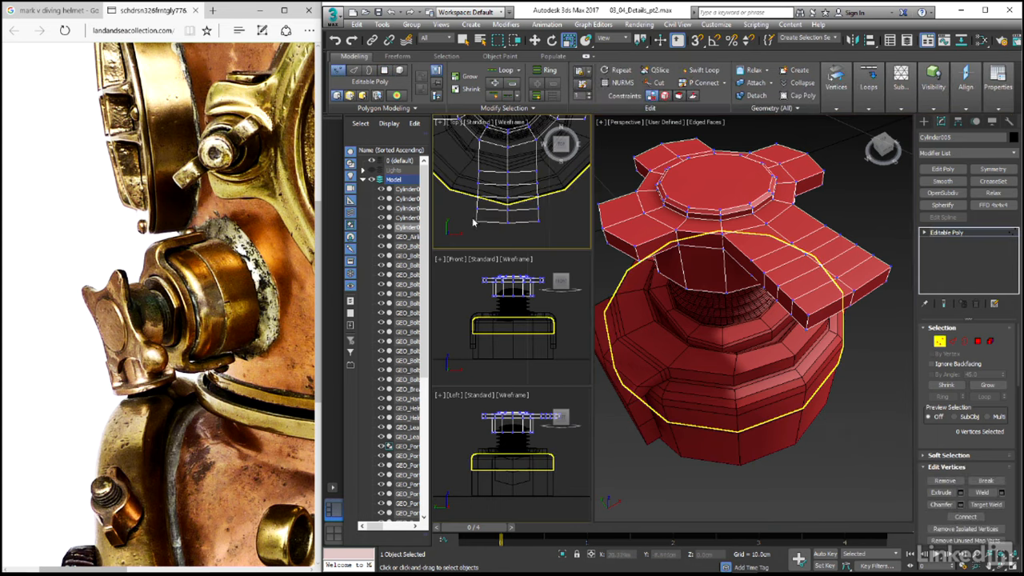
{"action": "left_click_drag", "start_coordinate": [564, 244], "coordinate": [512, 238]}
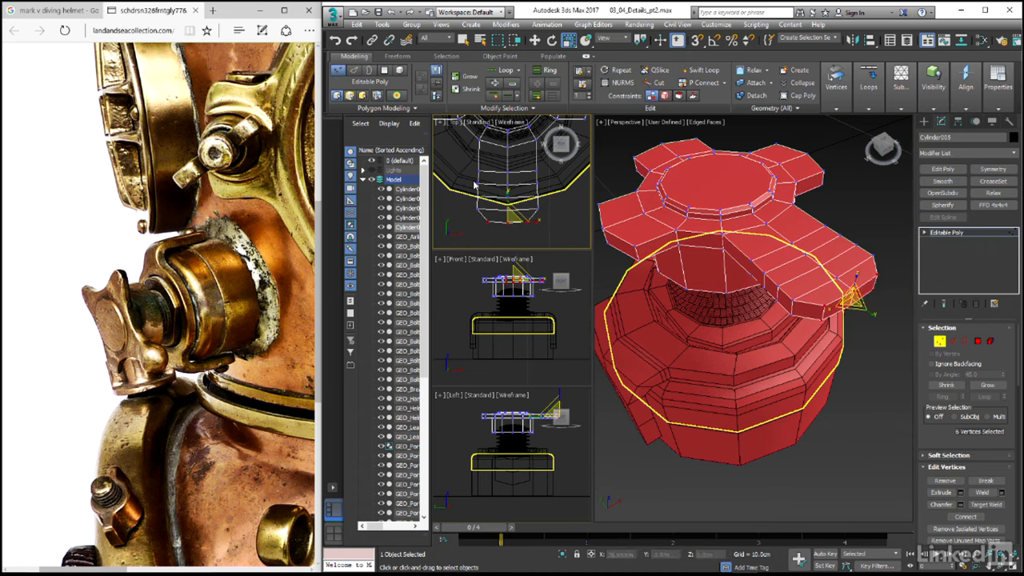
{"action": "left_click_drag", "start_coordinate": [551, 191], "coordinate": [521, 188]}
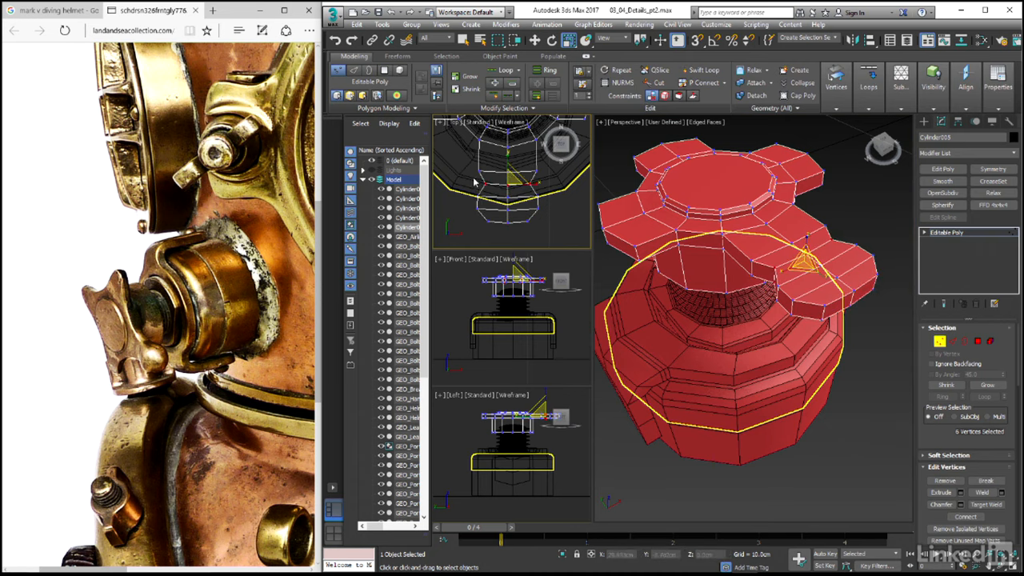
{"action": "left_click_drag", "start_coordinate": [545, 232], "coordinate": [516, 204]}
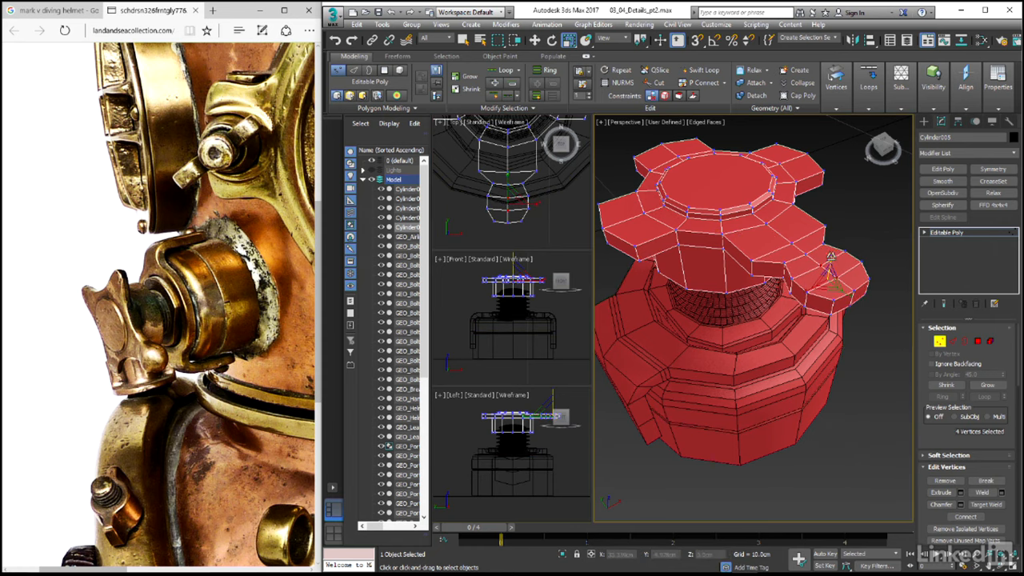
Bulge the knob's middle vertices vertically, scale the whole knob to about 132% in height, and shorten its length into a ball
{"action": "left_click_drag", "start_coordinate": [832, 256], "coordinate": [831, 227]}
{"action": "left_click_drag", "start_coordinate": [479, 233], "coordinate": [545, 182]}
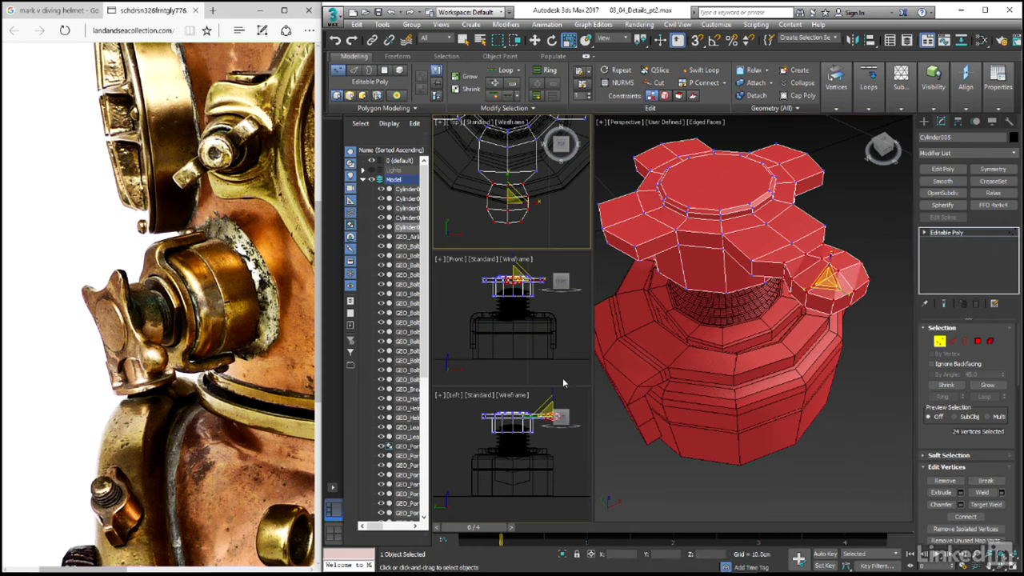
{"action": "middle_click_drag", "start_coordinate": [517, 425], "coordinate": [496, 439]}
{"action": "scroll", "coordinate": [501, 444], "scroll_direction": "up", "scroll_amount": 10}
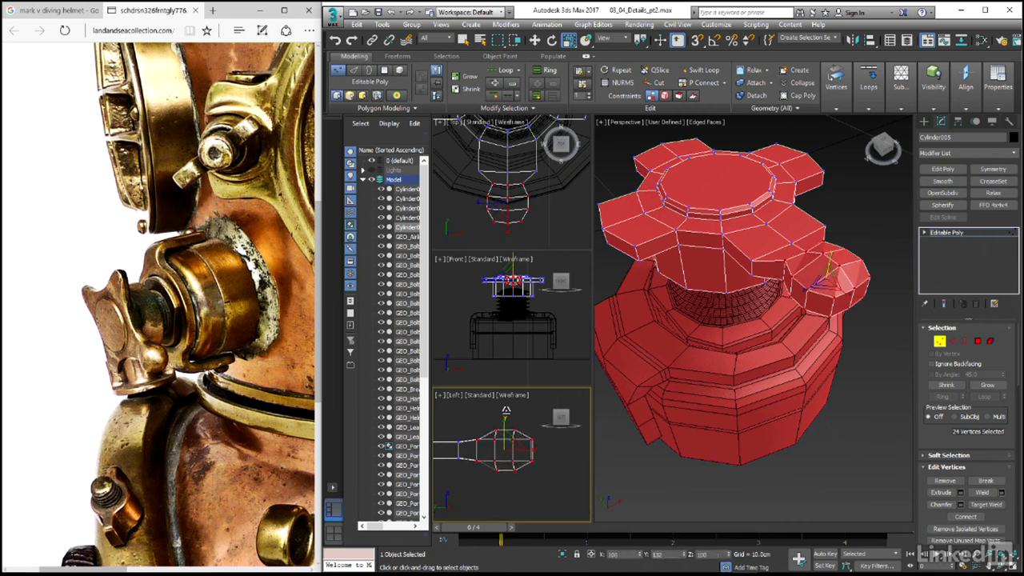
{"action": "mouse_move", "coordinate": [508, 447]}
{"action": "left_mouse_down"}
{"action": "mouse_move", "coordinate": [506, 457]}
{"action": "mouse_move", "coordinate": [505, 423]}
{"action": "mouse_move", "coordinate": [505, 451]}
{"action": "mouse_move", "coordinate": [516, 451]}
{"action": "left_mouse_up"}
{"action": "key", "text": "w"}
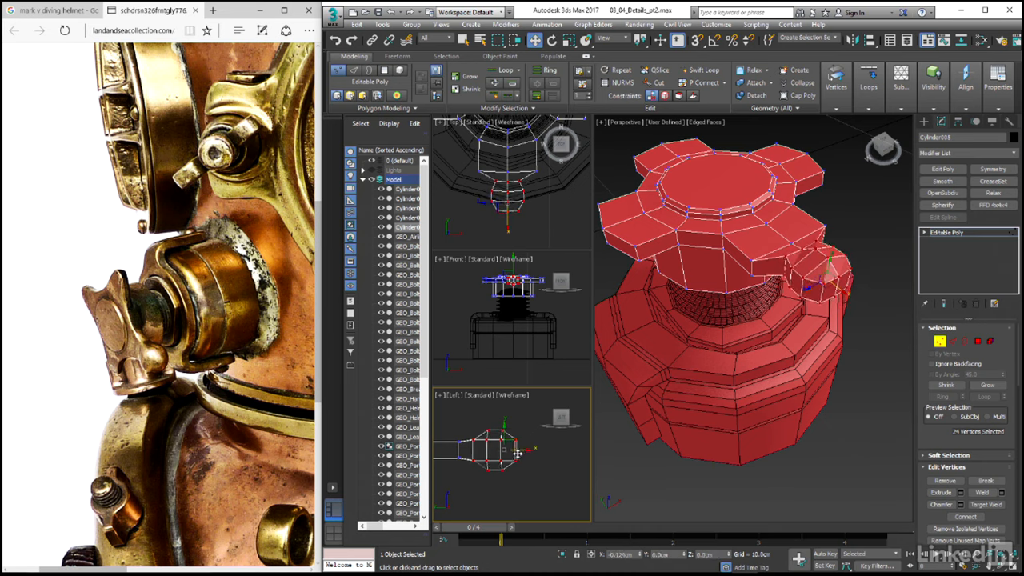
Apply a Spherify modifier to the knob's selected vertices and convert the object back to an Editable Poly
{"action": "left_click_drag", "start_coordinate": [477, 166], "coordinate": [541, 180]}
{"action": "key", "text": "r"}
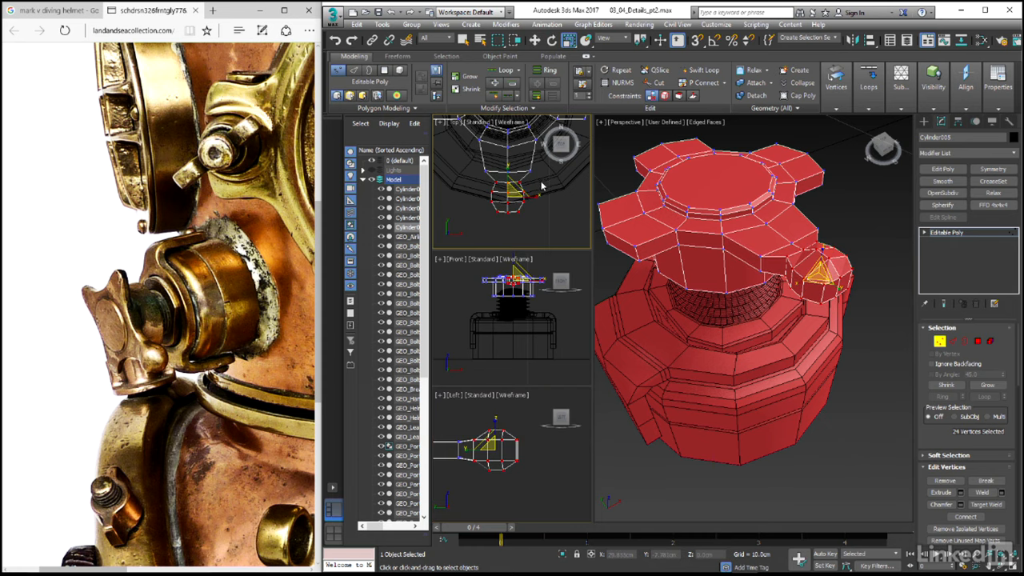
{"action": "left_click", "coordinate": [948, 206]}
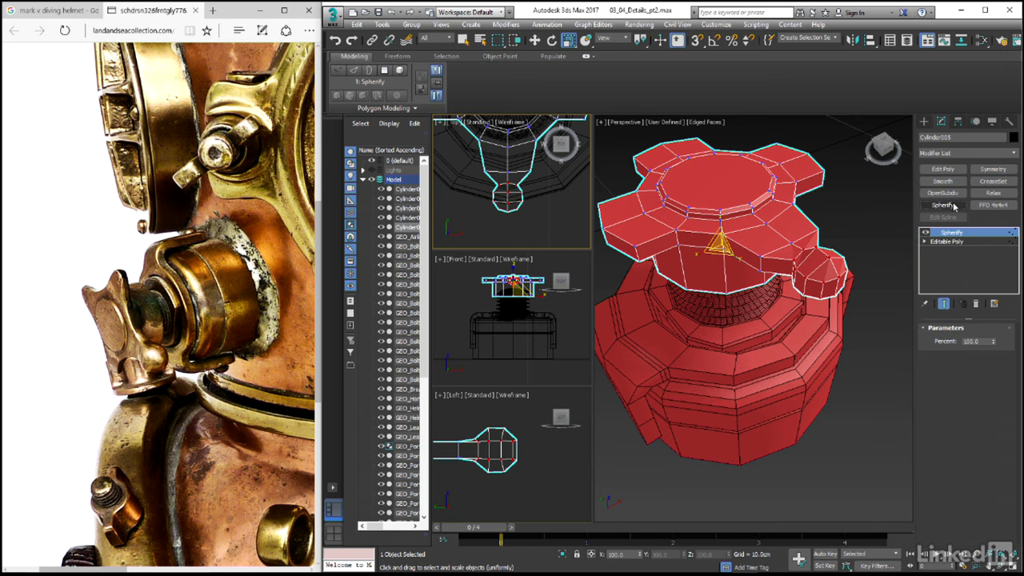
{"action": "right_click", "coordinate": [755, 237]}
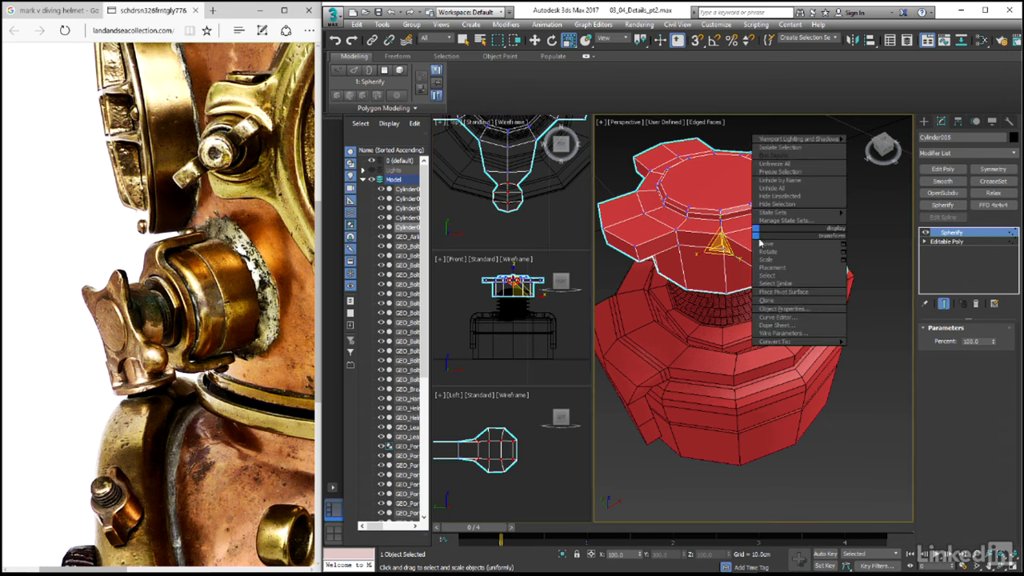
{"action": "mouse_move", "coordinate": [810, 344]}
{"action": "left_click", "coordinate": [880, 350]}
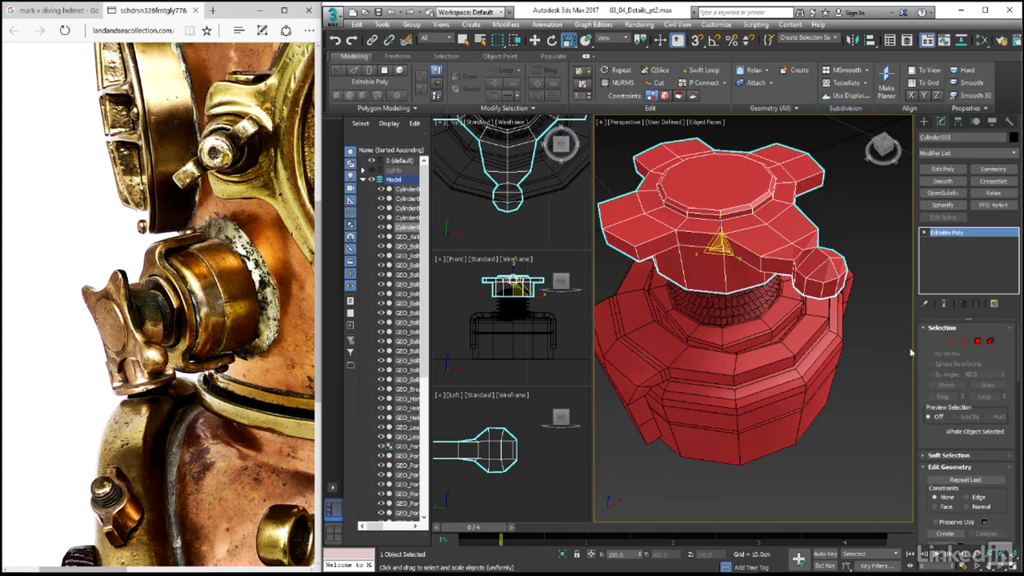
Enlarge the spherical knob slightly and scale the vertices of the arm's neck to about 83% in X
{"action": "left_click", "coordinate": [938, 342]}
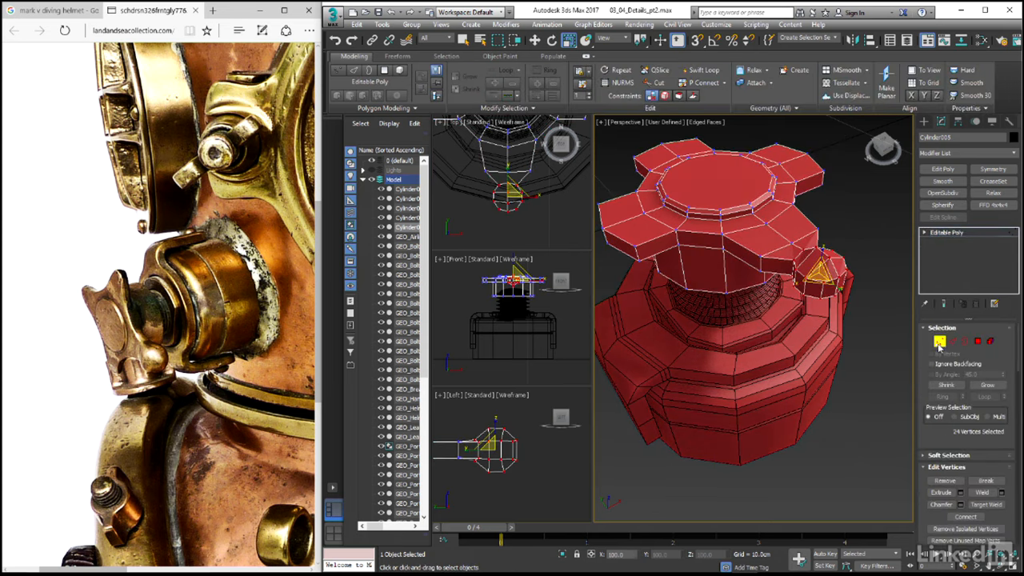
{"action": "right_click", "coordinate": [532, 243]}
{"action": "left_click_drag", "start_coordinate": [513, 194], "coordinate": [524, 173]}
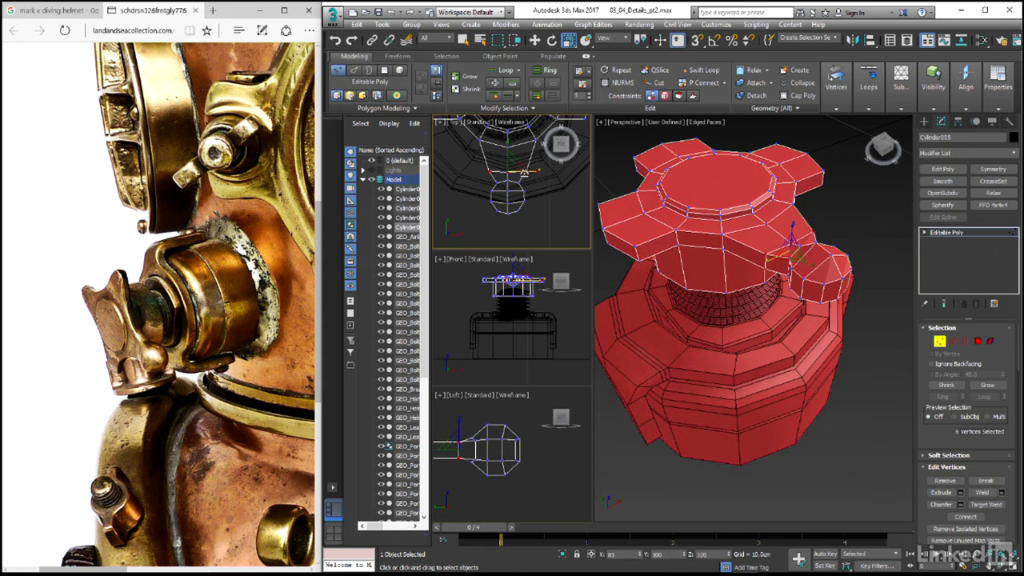
Move the knob and neck vertices inward toward the cap to shorten the front arm
{"action": "scroll", "coordinate": [521, 224], "scroll_direction": "down", "scroll_amount": 5}
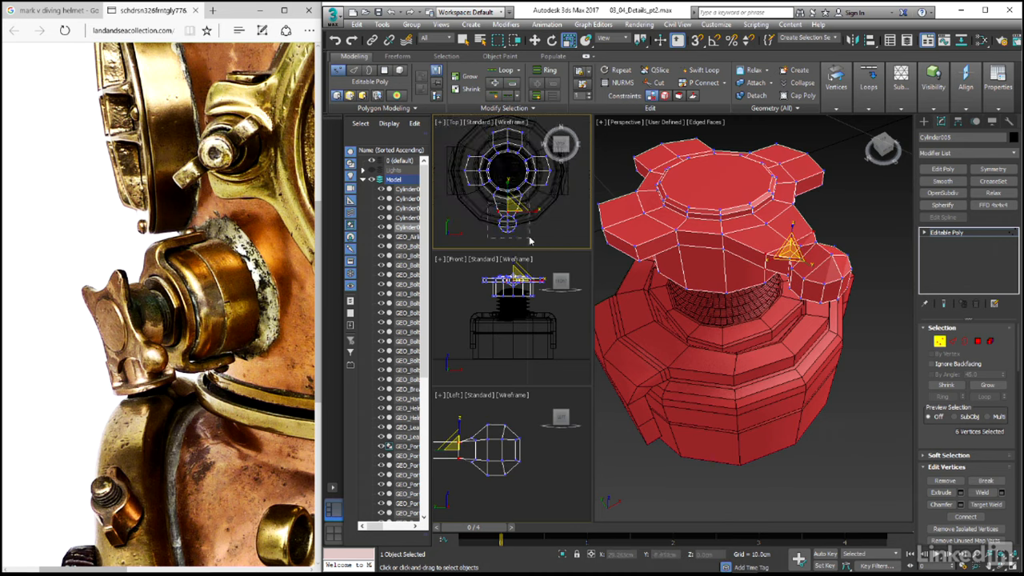
{"action": "key", "text": "w"}
{"action": "scroll", "coordinate": [530, 241], "scroll_direction": "up", "scroll_amount": 2}
{"action": "left_click_drag", "start_coordinate": [525, 239], "coordinate": [489, 192]}
{"action": "key", "text": "r"}
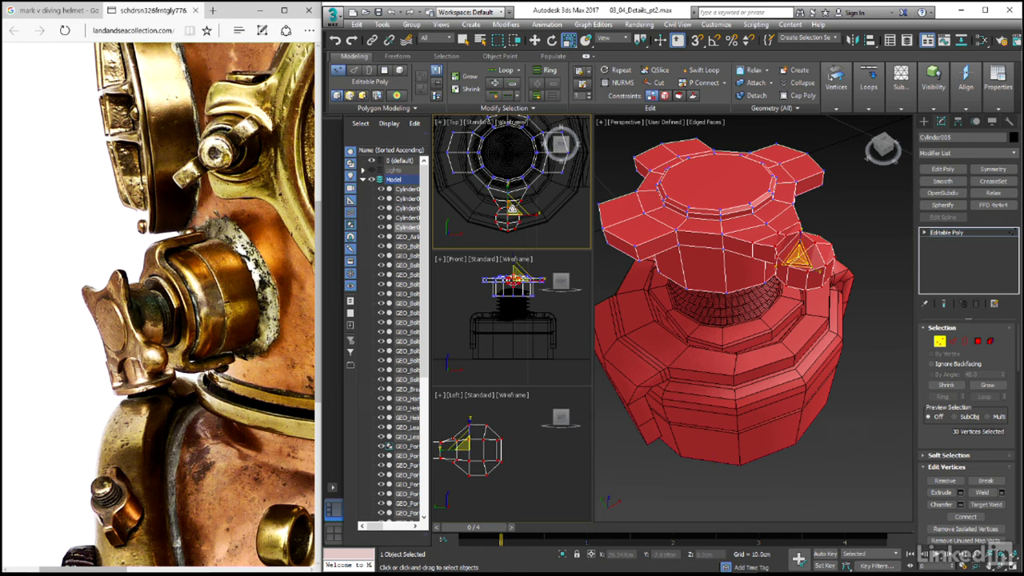
Select the row of vertices at the neck of the front arm with the Move tool
{"action": "key", "text": "w"}
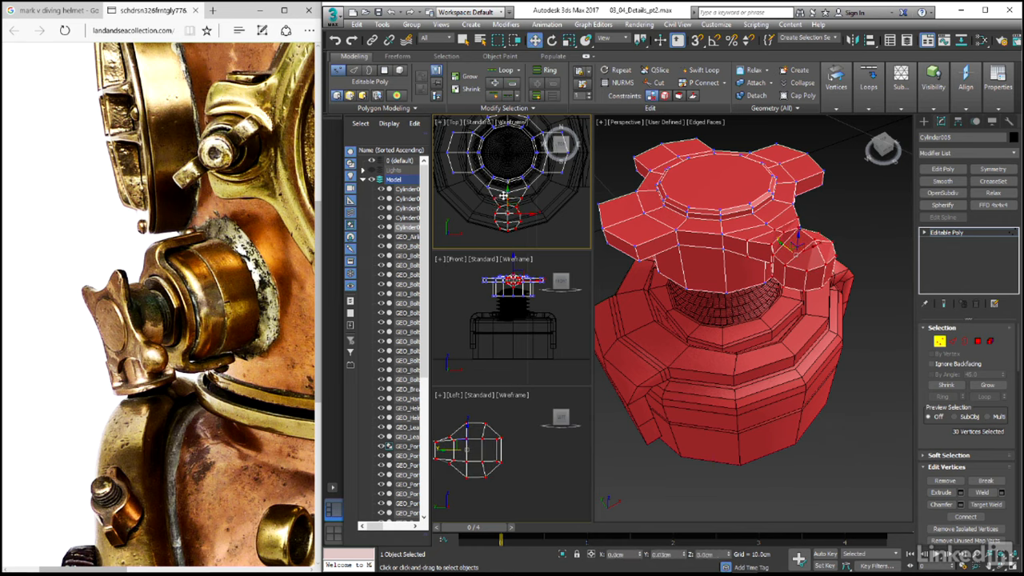
{"action": "left_click_drag", "start_coordinate": [531, 207], "coordinate": [509, 196]}
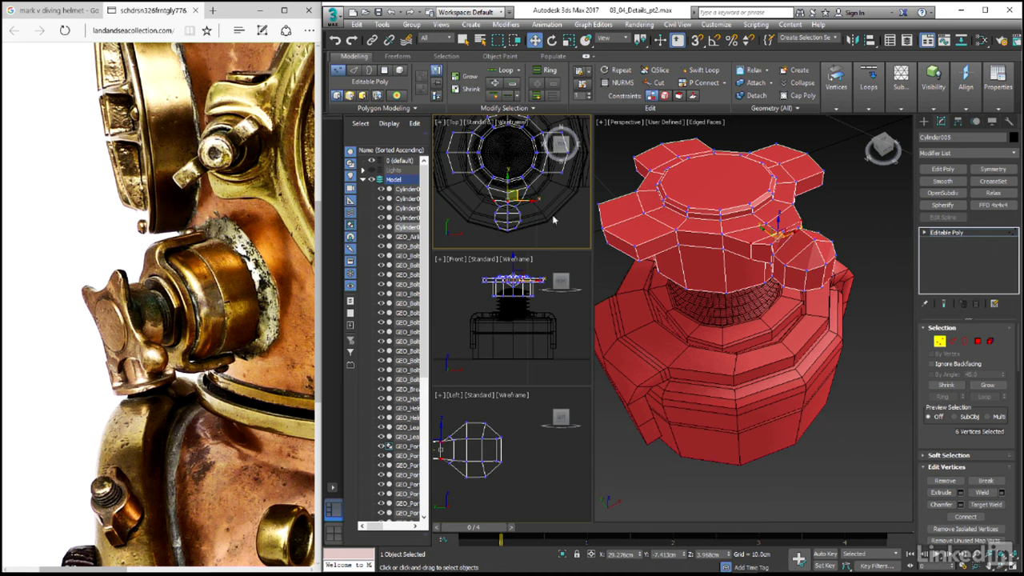
Chamfer the edge loop around the underside face of the bolt cap by 0.04 cm
{"action": "left_click", "coordinate": [978, 342]}
{"action": "middle_click_drag", "start_coordinate": [780, 349], "coordinate": [772, 272], "text": "alt"}
{"action": "left_click", "coordinate": [758, 387]}
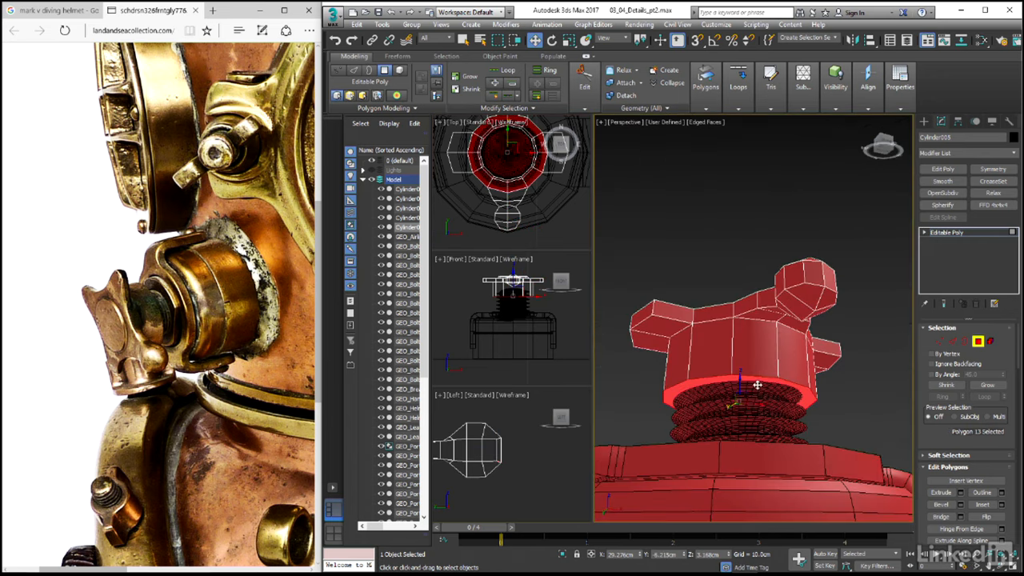
{"action": "left_click", "coordinate": [952, 345]}
{"action": "middle_click_drag", "start_coordinate": [804, 433], "coordinate": [808, 390]}
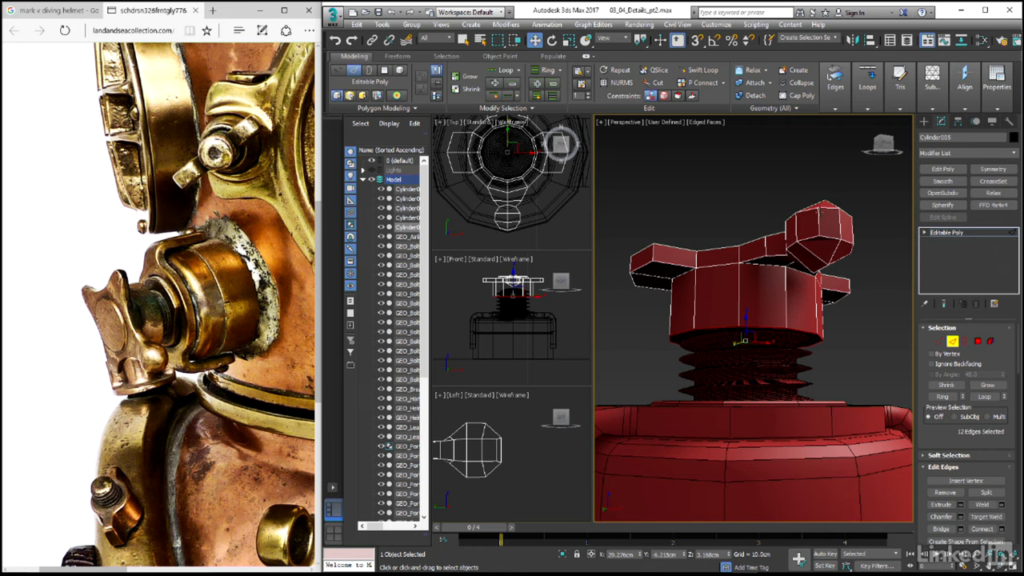
{"action": "mouse_move", "coordinate": [835, 76]}
{"action": "left_click", "coordinate": [848, 135]}
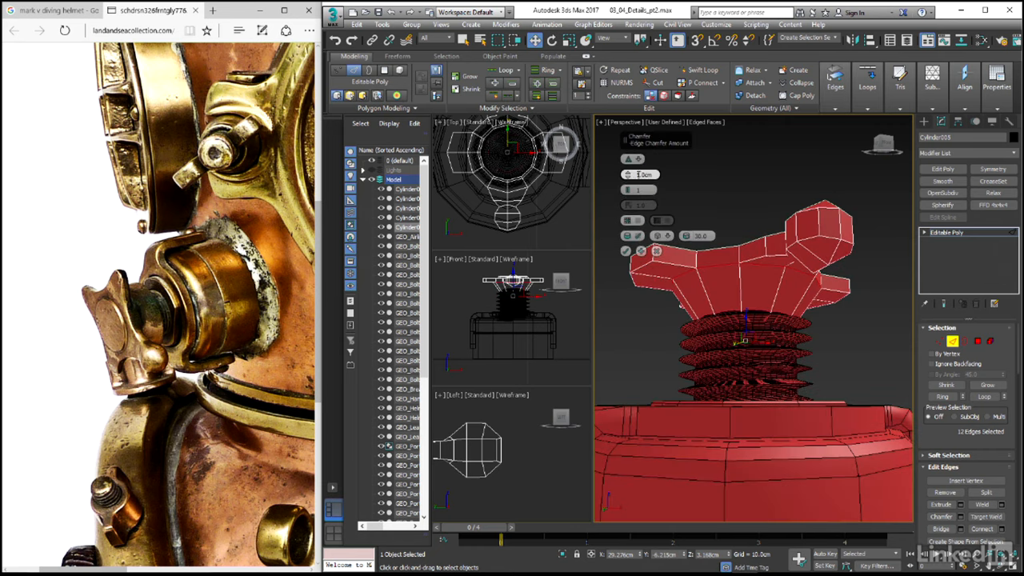
{"action": "right_click", "coordinate": [630, 177]}
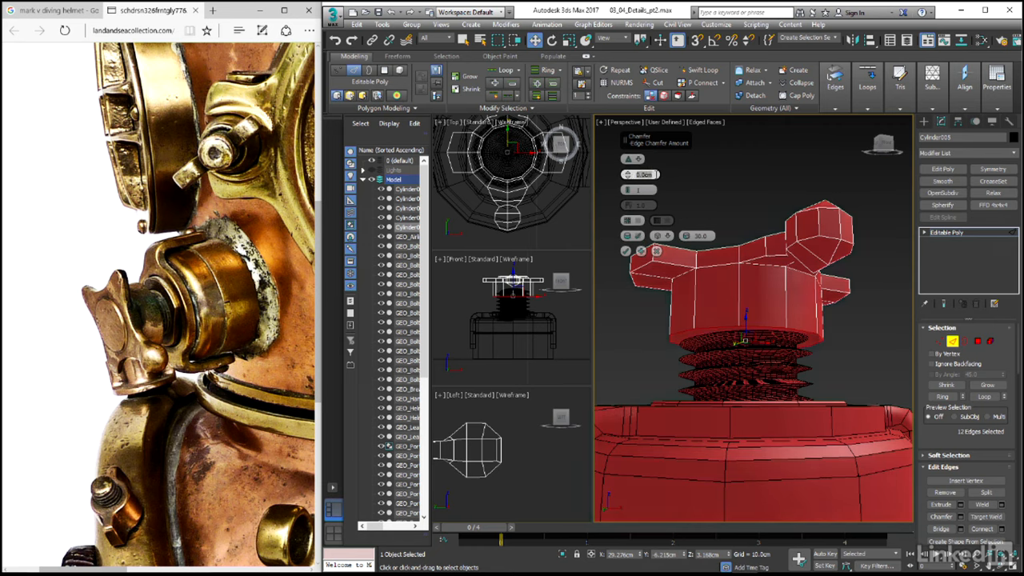
{"action": "type", "text": "0.1"}
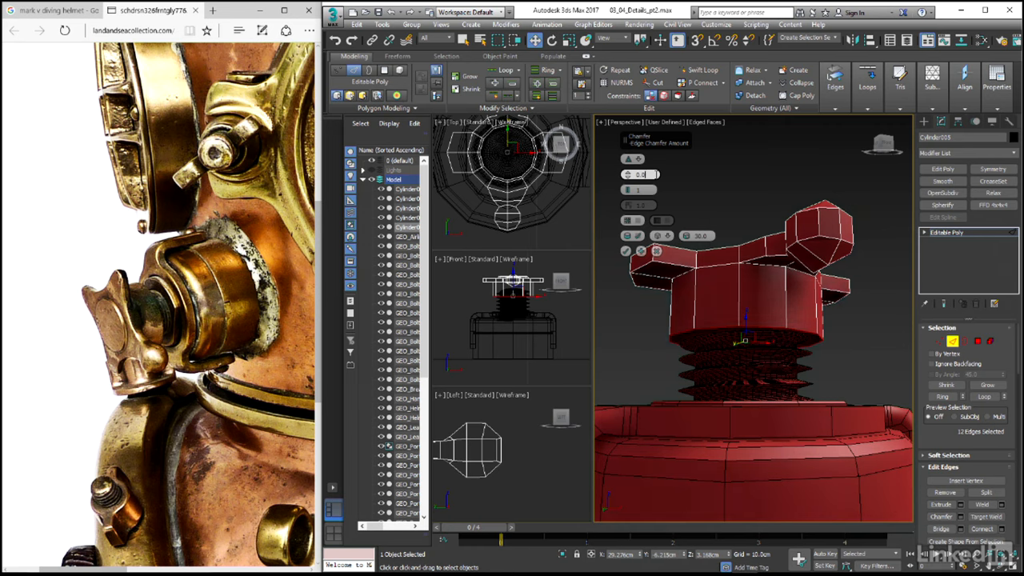
{"action": "key", "text": "Return"}
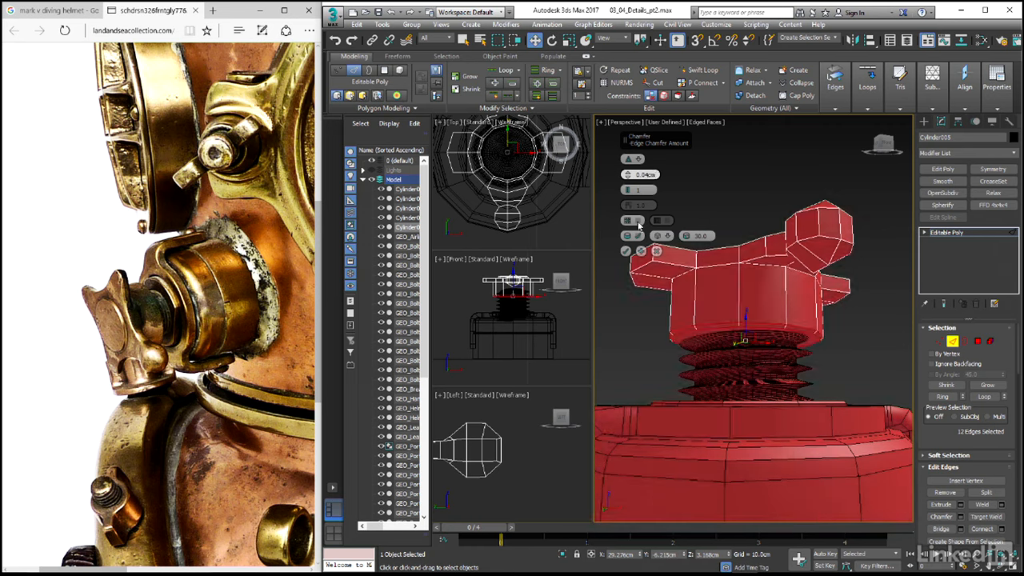
{"action": "left_click", "coordinate": [626, 251]}
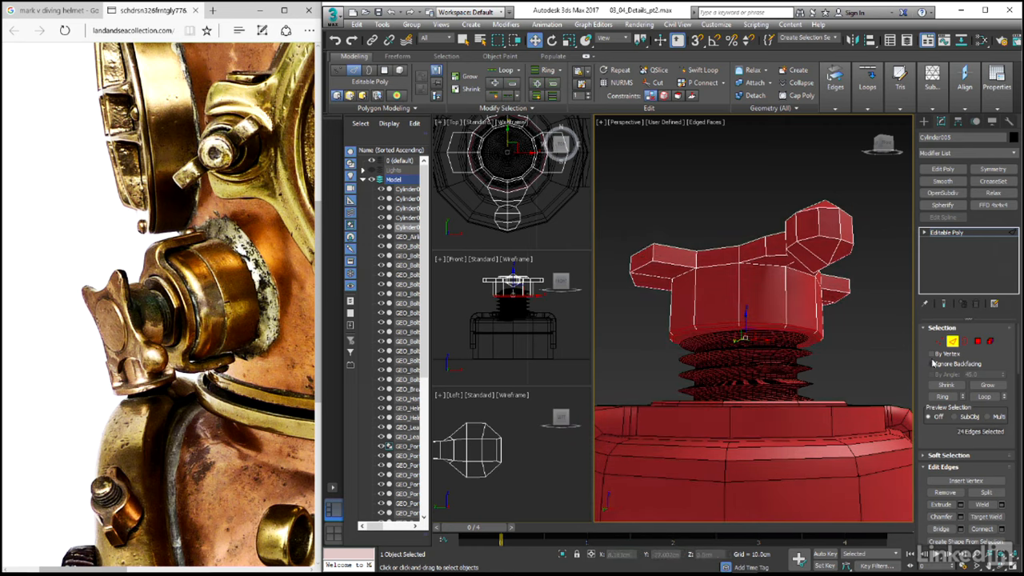
Finish edge editing, deselect the bolt cap and examine the whole valve fitting from a wider view
{"action": "left_click", "coordinate": [952, 343]}
{"action": "left_click", "coordinate": [824, 373]}
{"action": "scroll", "coordinate": [824, 373], "scroll_direction": "down", "scroll_amount": 4}
{"action": "middle_click_drag", "start_coordinate": [824, 373], "coordinate": [804, 352], "text": "alt"}
{"action": "middle_click_drag", "start_coordinate": [803, 405], "coordinate": [779, 275]}
{"action": "left_click", "coordinate": [976, 555]}
{"action": "left_click_drag", "start_coordinate": [802, 427], "coordinate": [828, 389]}
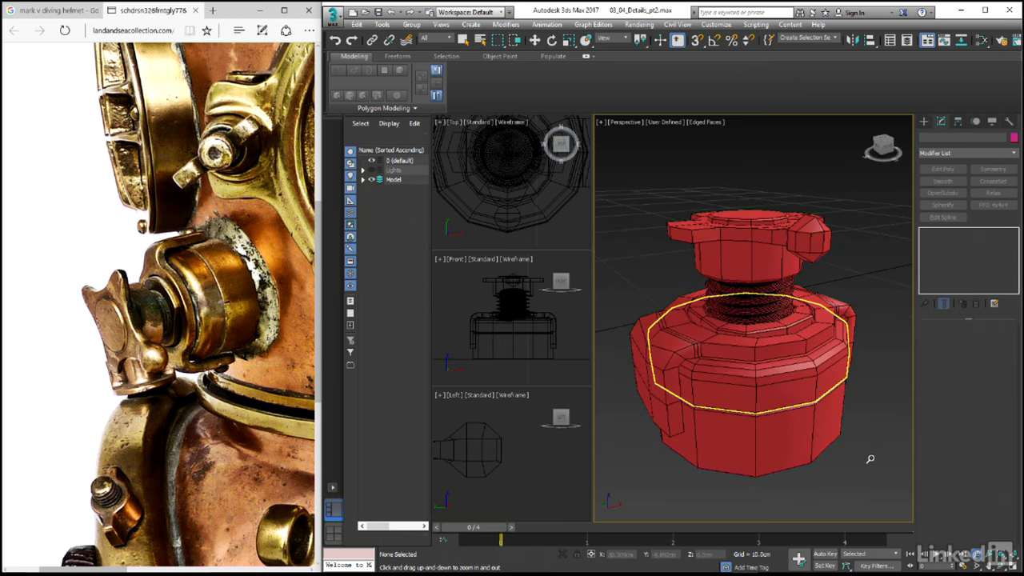